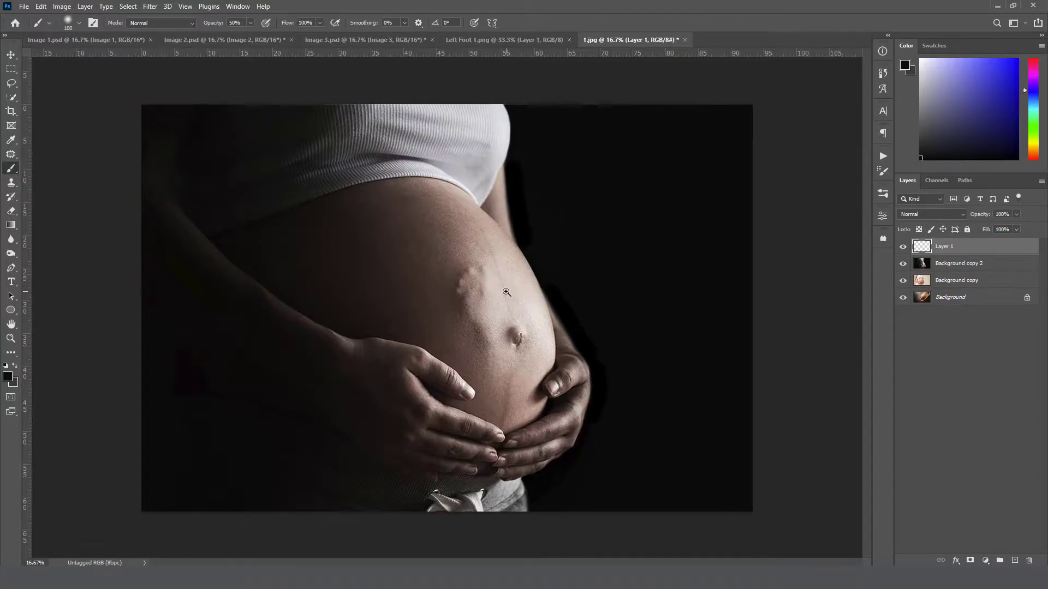
With a size 60 green brush at 100% opacity, draw an arrow toward the belly and outline its lit and shaded areas
scroll(508, 295, up, 3)
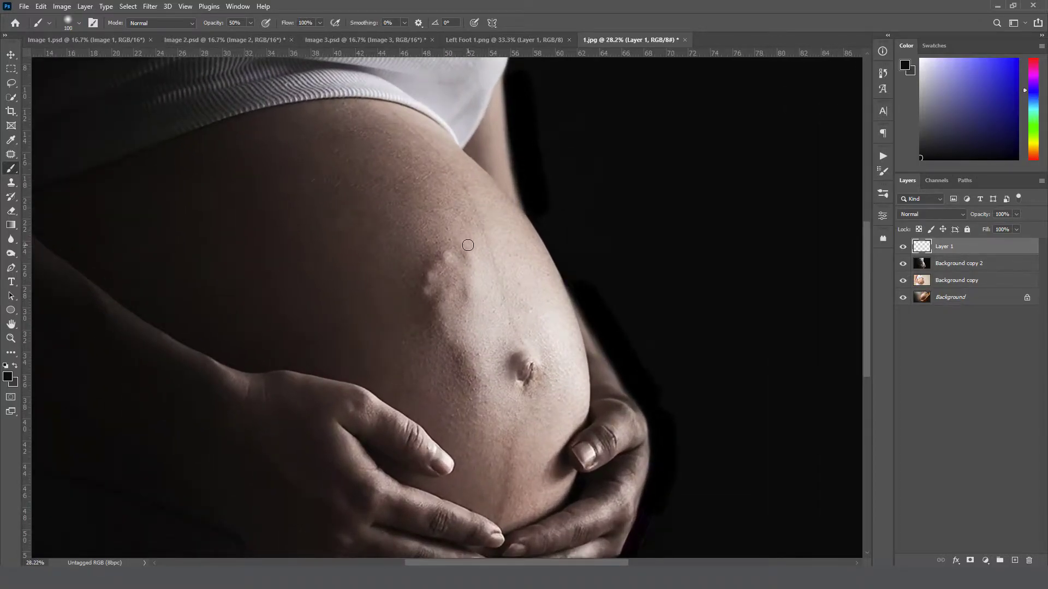
scroll(503, 330, down, 3)
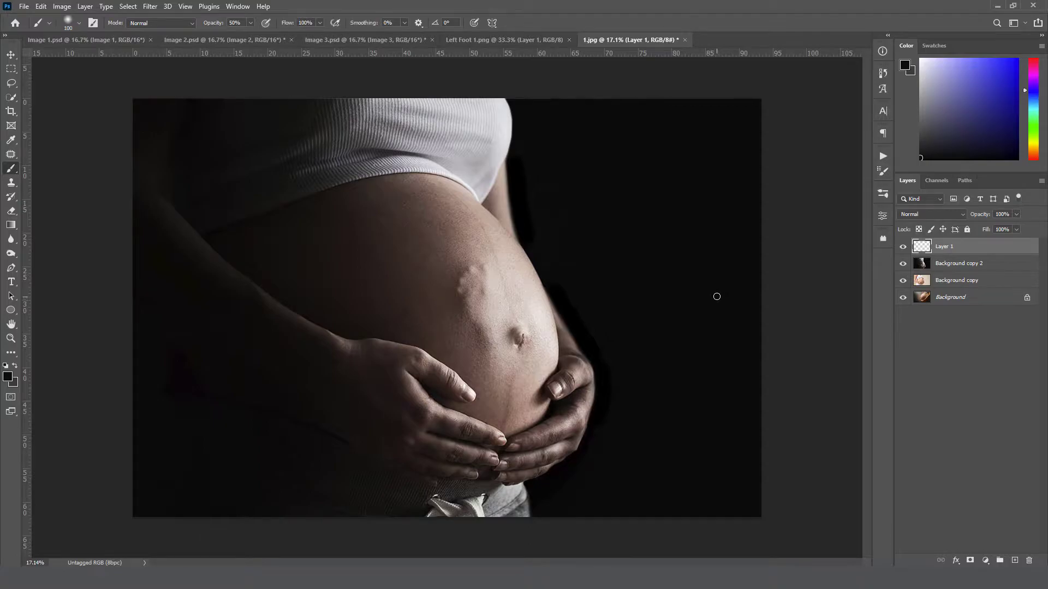
key(bracketleft)
key(bracketleft)
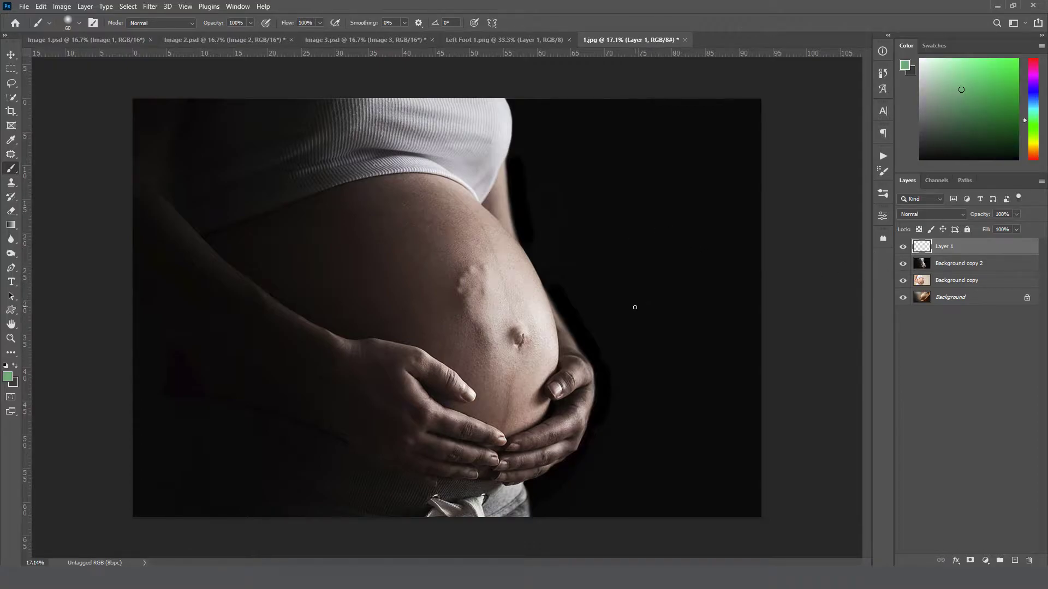
drag(583, 249, 655, 186)
mouse_move(587, 226)
mouse_down()
mouse_move(575, 254)
mouse_move(619, 260)
mouse_up()
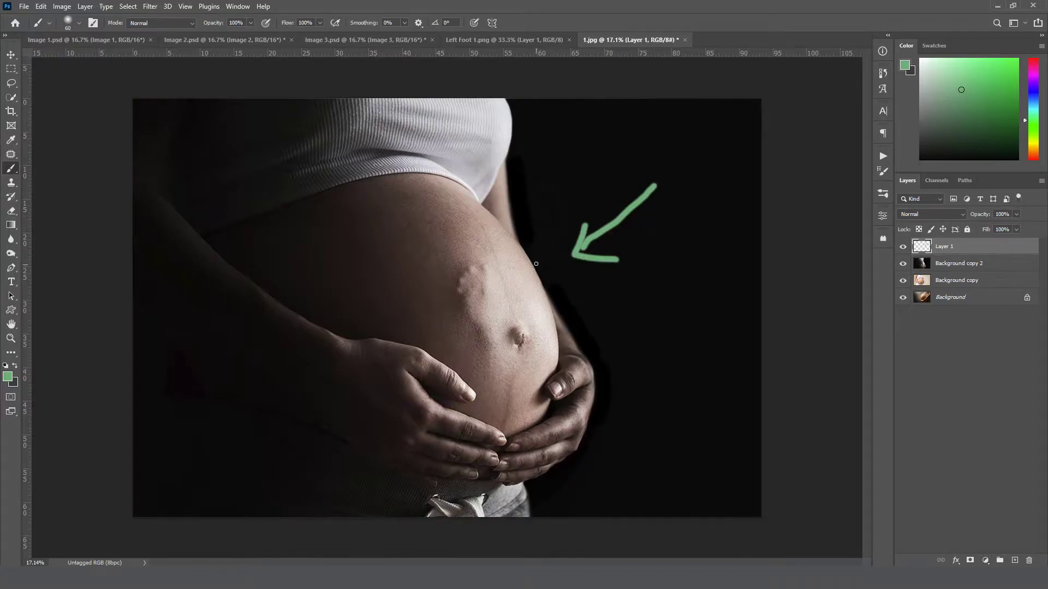
mouse_move(477, 220)
mouse_down()
mouse_move(472, 307)
mouse_move(511, 396)
mouse_move(593, 370)
mouse_move(559, 247)
mouse_move(487, 194)
mouse_move(461, 226)
mouse_up()
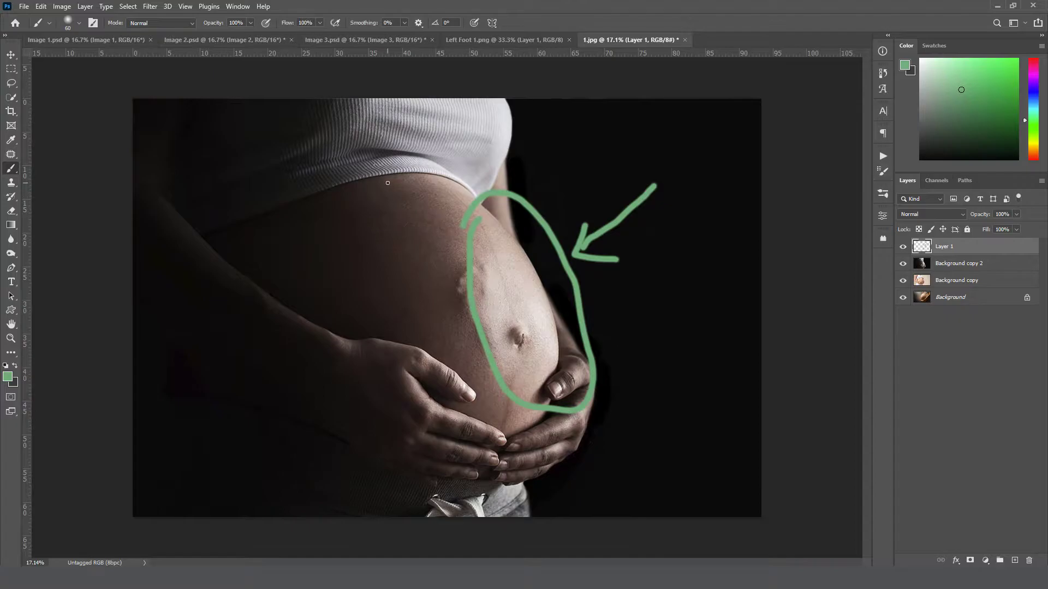
mouse_move(387, 154)
mouse_down()
mouse_move(365, 223)
mouse_move(356, 206)
mouse_move(359, 232)
mouse_move(395, 219)
mouse_up()
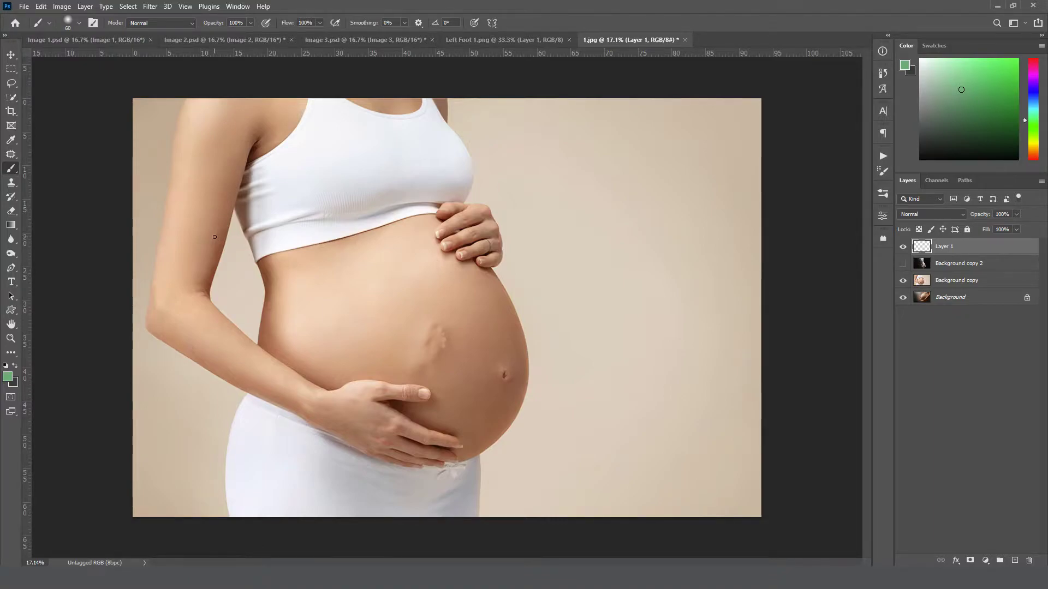
Draw a green arrow toward the upper arm on the beige photo, then circle the underarm shadow and undo the circles
mouse_move(146, 136)
mouse_down()
mouse_move(206, 175)
mouse_move(174, 186)
mouse_up()
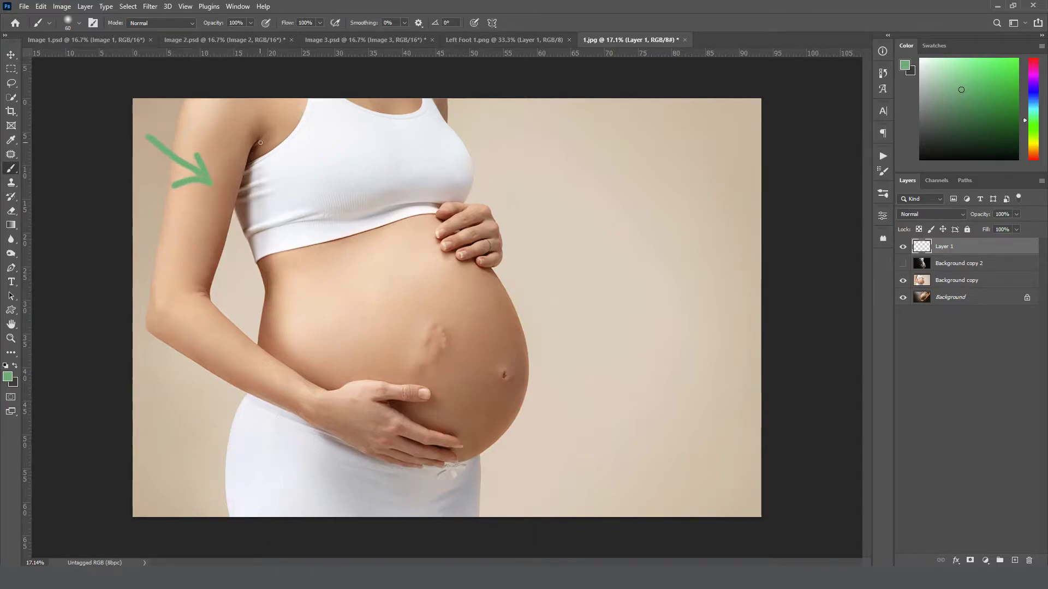
mouse_move(265, 132)
mouse_down()
mouse_move(250, 297)
mouse_move(212, 303)
mouse_move(213, 199)
mouse_up()
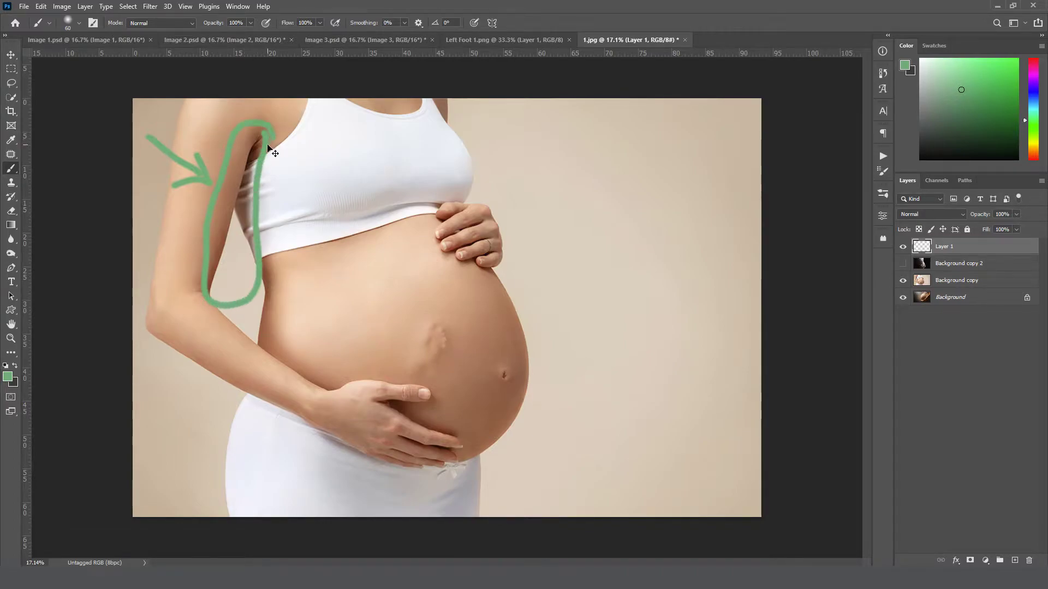
key(ctrl+z)
mouse_move(271, 139)
mouse_down()
mouse_move(292, 253)
mouse_move(330, 365)
mouse_move(303, 398)
mouse_move(262, 380)
mouse_move(223, 331)
mouse_move(239, 167)
mouse_move(266, 132)
mouse_up()
key(ctrl+z)
Circle the shaded area below the lower hand, then the upper hand, undoing each green outline
mouse_move(440, 384)
mouse_down()
mouse_move(408, 375)
mouse_move(377, 388)
mouse_move(379, 429)
mouse_move(428, 471)
mouse_move(502, 430)
mouse_move(439, 381)
mouse_up()
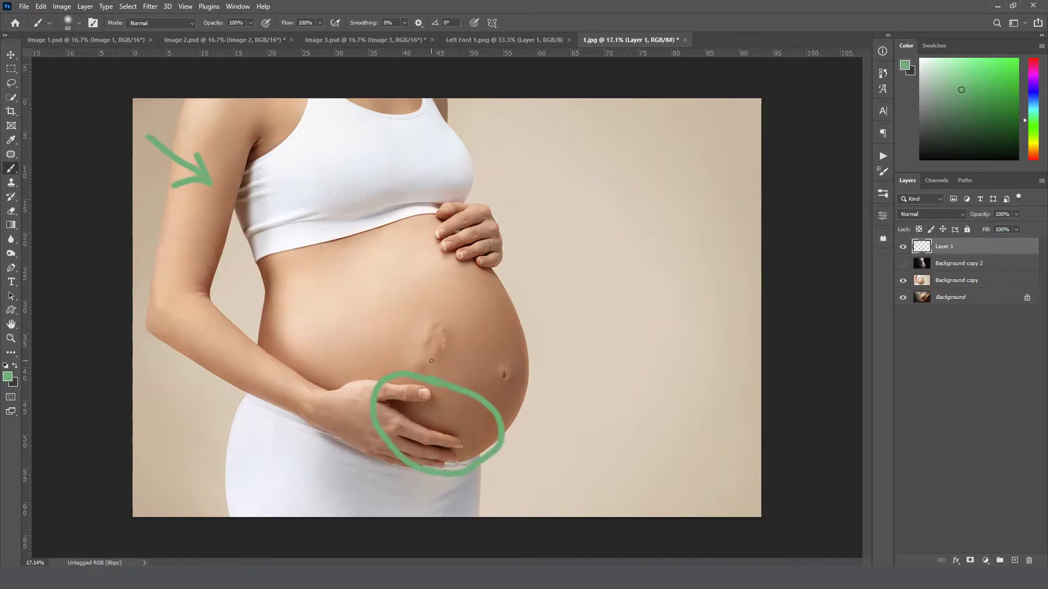
key(ctrl+z)
mouse_move(475, 247)
mouse_down()
mouse_move(435, 262)
mouse_move(476, 287)
mouse_move(501, 262)
mouse_move(475, 252)
mouse_move(490, 314)
mouse_move(485, 397)
mouse_move(455, 465)
mouse_move(455, 502)
mouse_move(520, 480)
mouse_move(559, 383)
mouse_move(535, 302)
mouse_move(481, 254)
mouse_up()
key(ctrl+z)
key(ctrl+z)
Circle the brightly lit part of the belly, then the footprint bump, undoing each green outline
mouse_move(358, 249)
mouse_down()
mouse_move(280, 262)
mouse_move(314, 381)
mouse_move(421, 330)
mouse_move(355, 253)
mouse_move(303, 270)
mouse_up()
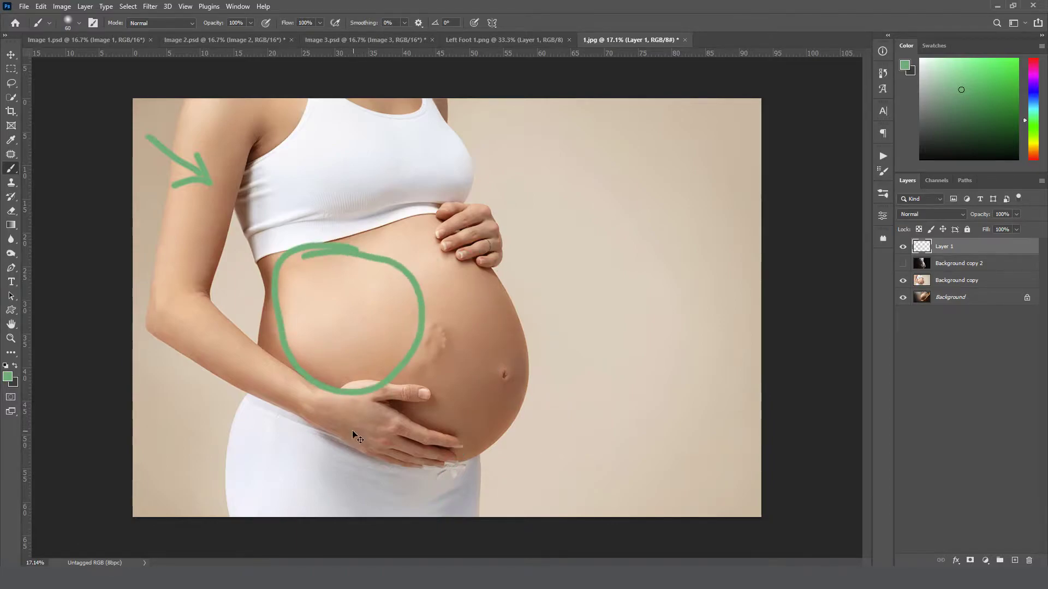
key(ctrl+z)
mouse_move(439, 313)
mouse_down()
mouse_move(415, 325)
mouse_move(428, 398)
mouse_move(477, 313)
mouse_move(421, 298)
mouse_move(396, 338)
mouse_move(404, 378)
mouse_move(455, 381)
mouse_move(472, 347)
mouse_move(453, 311)
mouse_move(413, 316)
mouse_up()
key(ctrl+z)
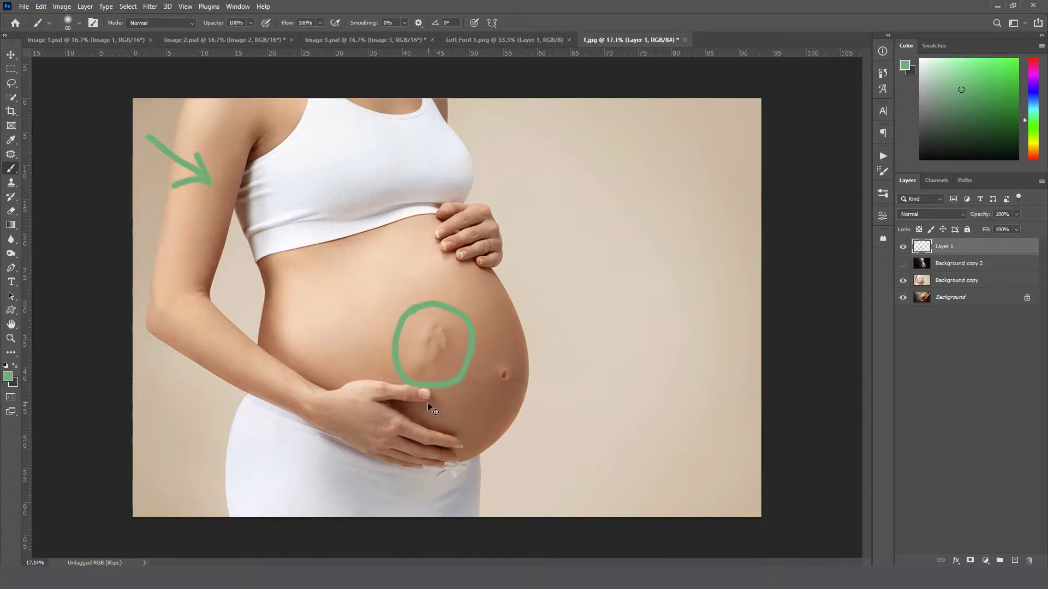
key(ctrl+z)
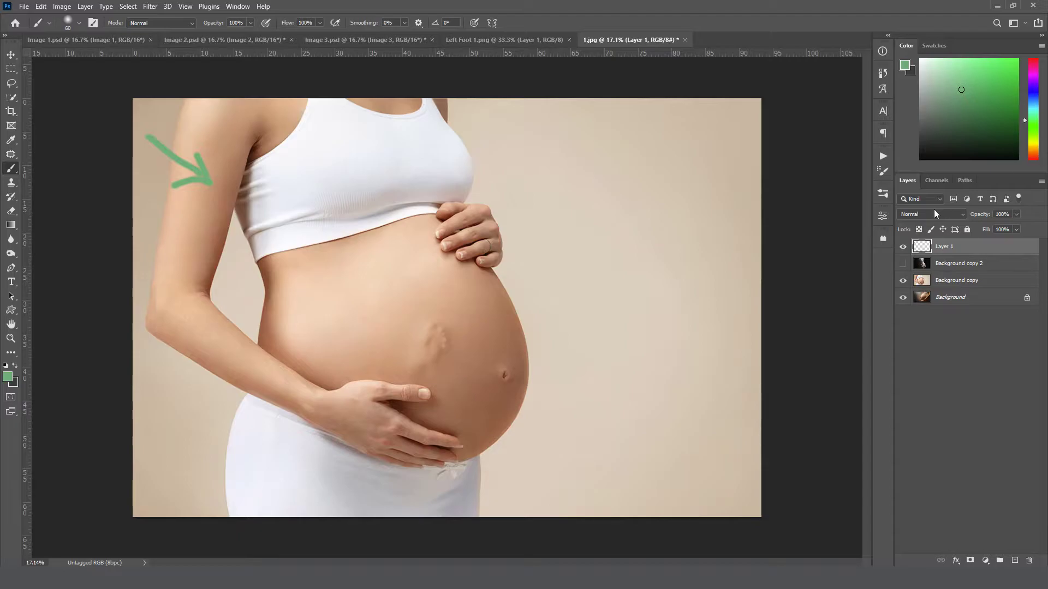
Hide the Background copy layer and undo the green brush marks over the backlit belly photo
click(902, 280)
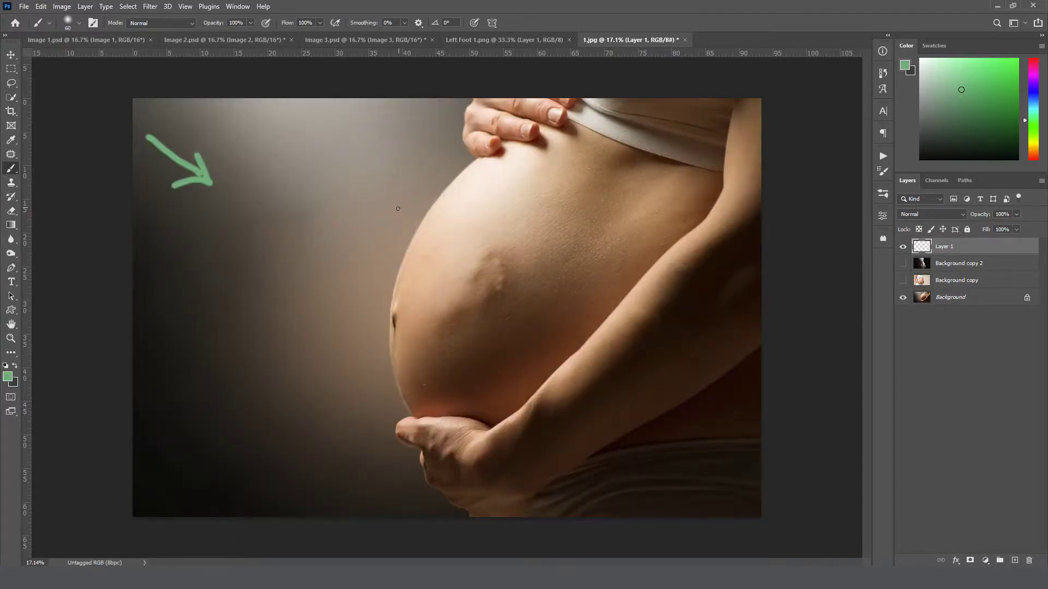
key(ctrl+z)
key(ctrl+z)
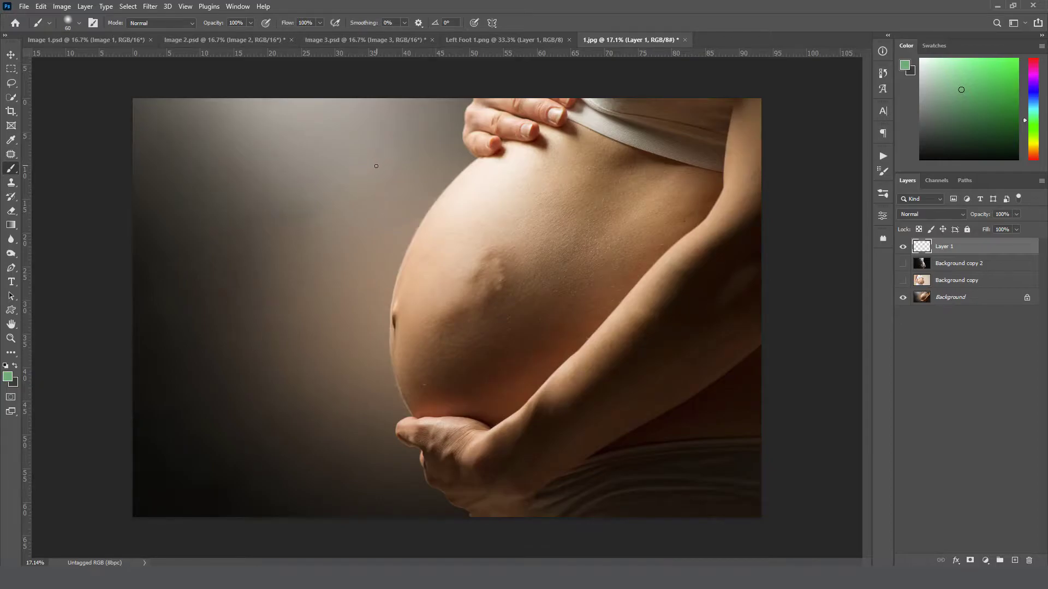
mouse_move(632, 198)
mouse_down()
mouse_move(371, 347)
mouse_move(328, 400)
mouse_move(437, 447)
mouse_move(580, 418)
mouse_move(686, 321)
mouse_move(659, 201)
mouse_up()
key(ctrl+z)
Look through the open Image 1.psd, Image 2.psd and Image 3.psd documents, ending on Image 1.psd
click(44, 42)
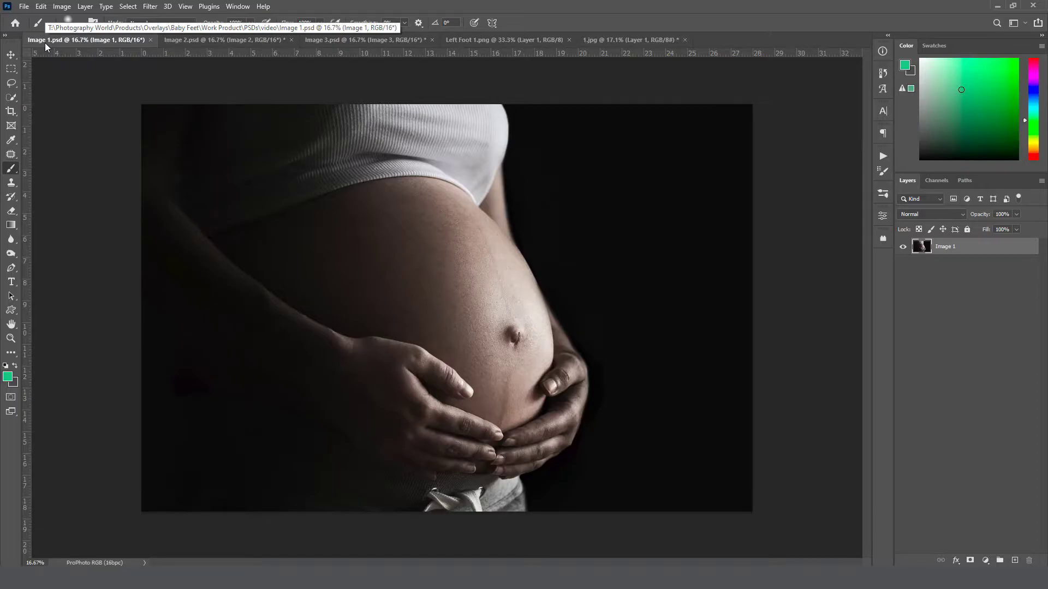
click(256, 43)
click(327, 44)
click(99, 43)
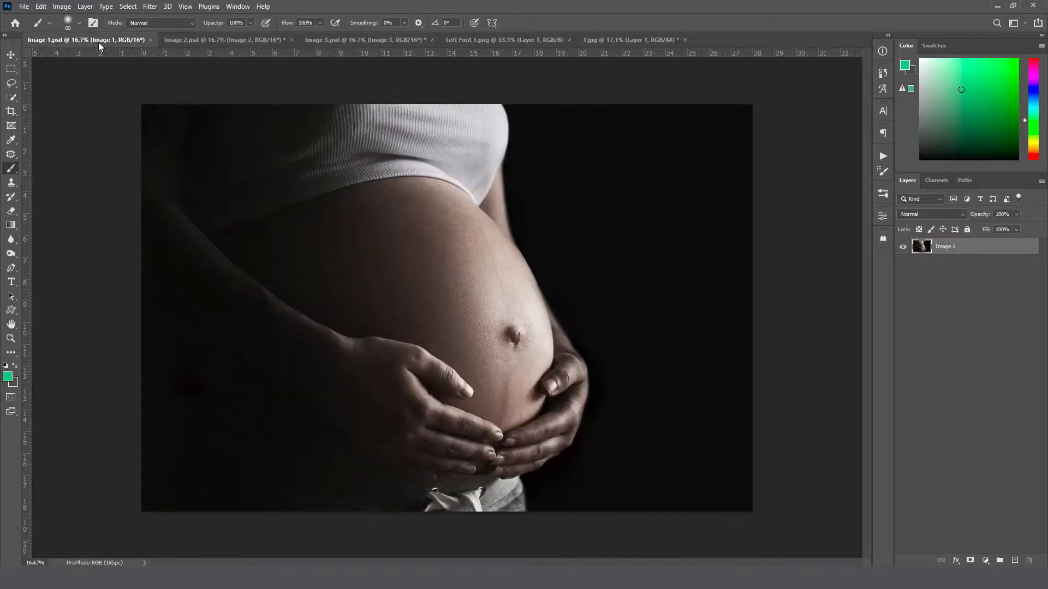
Duplicate the footprint layer from Left Foot 1.png into Image 1.psd, accepting the colour profile conversion
click(515, 40)
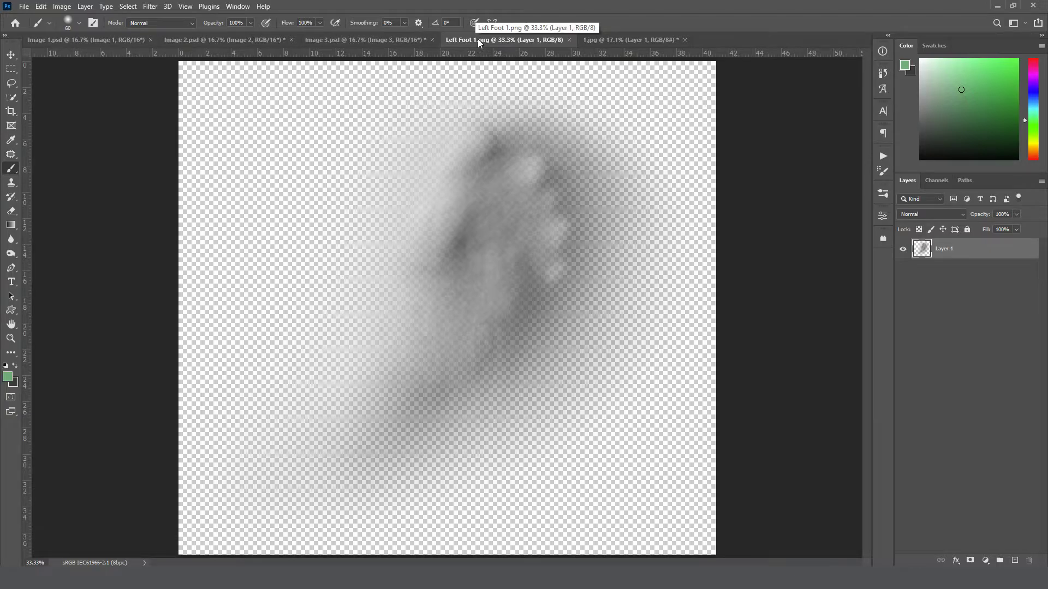
right_click(963, 254)
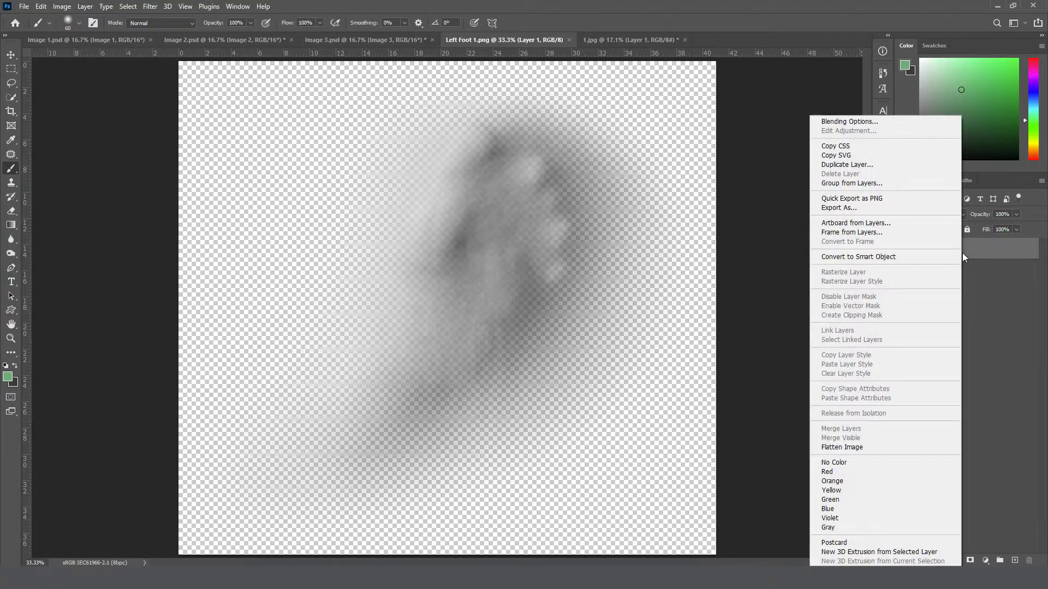
click(868, 165)
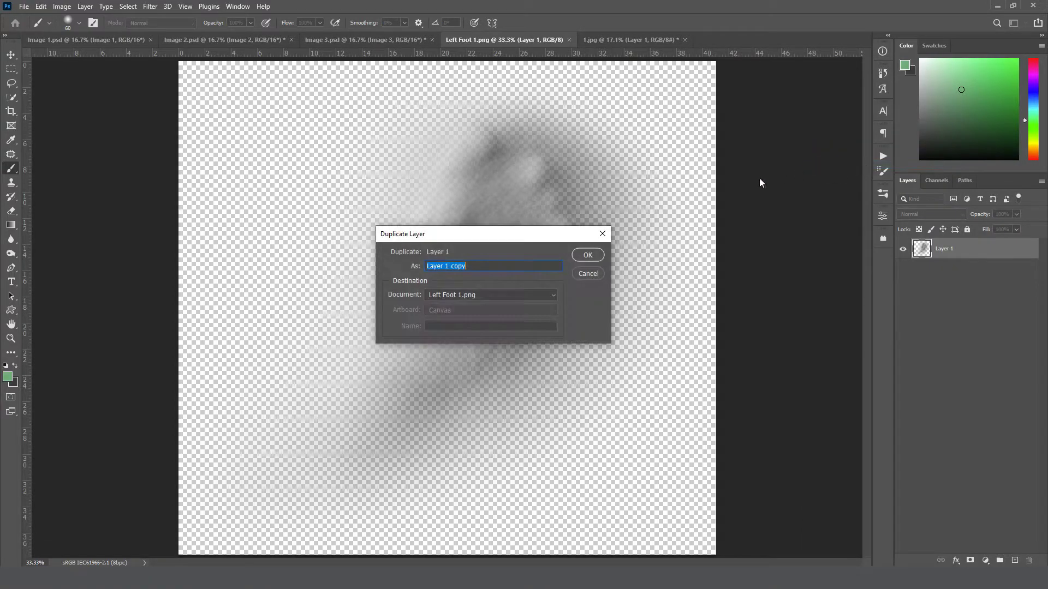
click(458, 297)
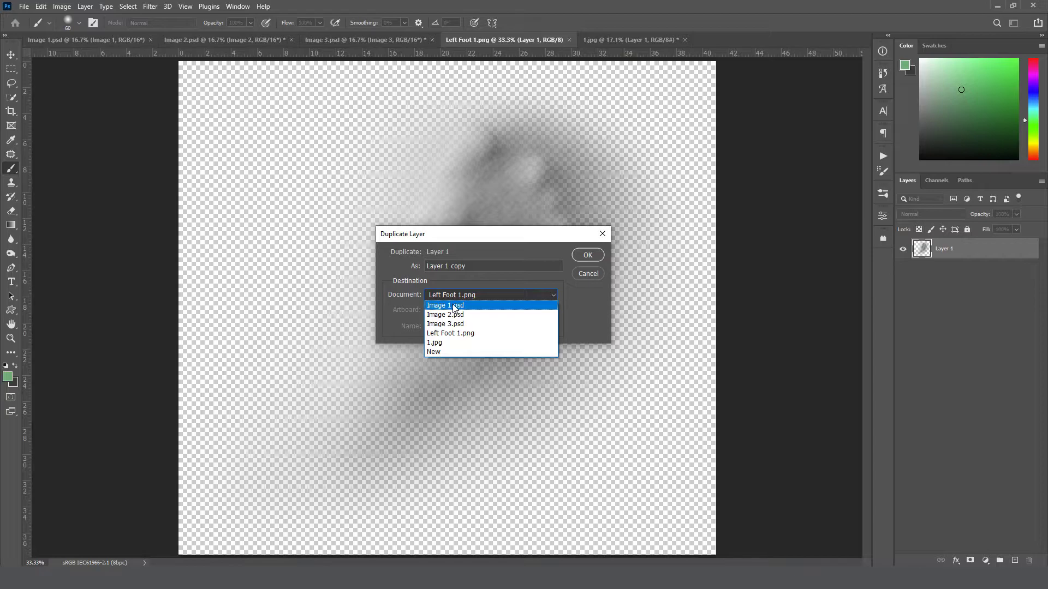
click(455, 307)
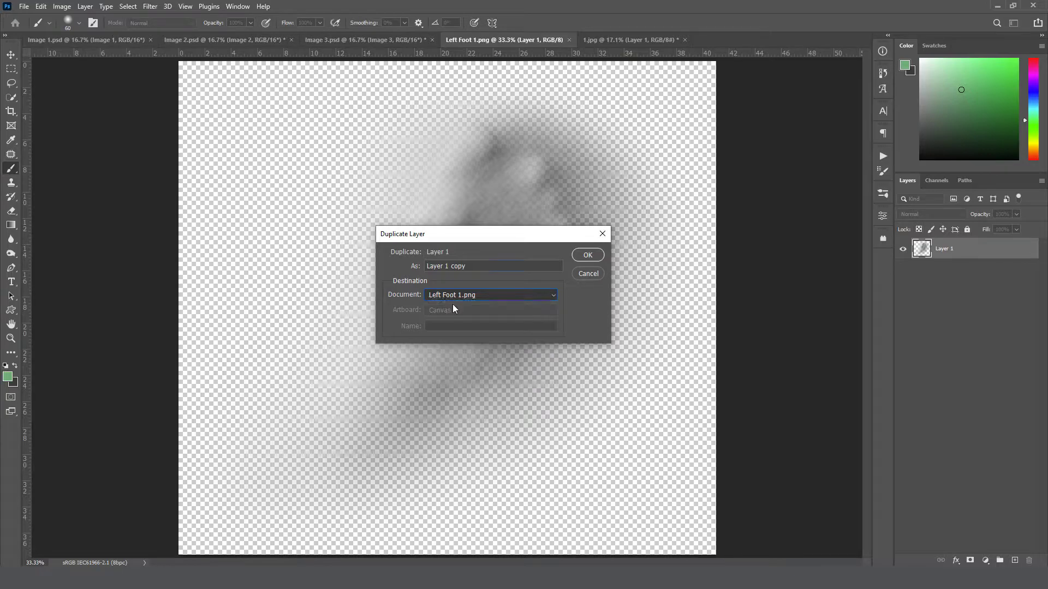
click(581, 256)
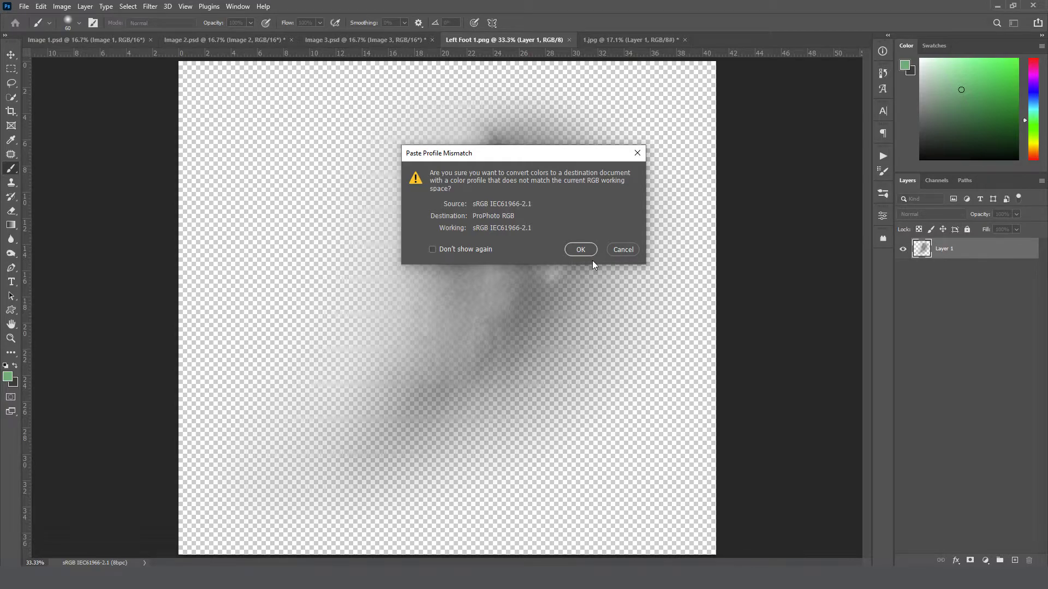
click(581, 250)
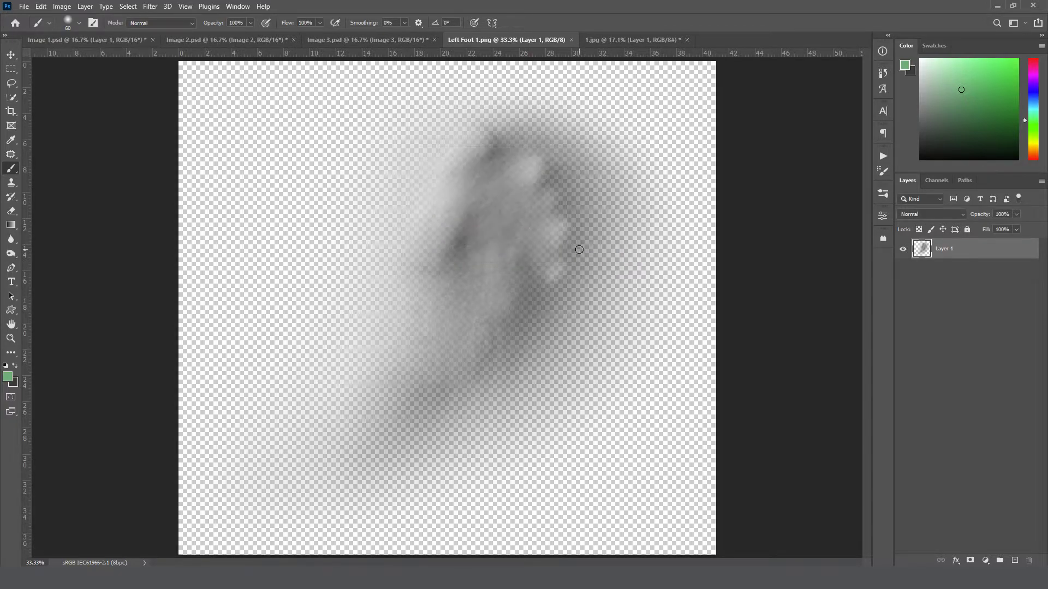
In Image 1.psd, move the copied footprint layer from the upper corner of the photo onto the belly
click(74, 41)
key(v)
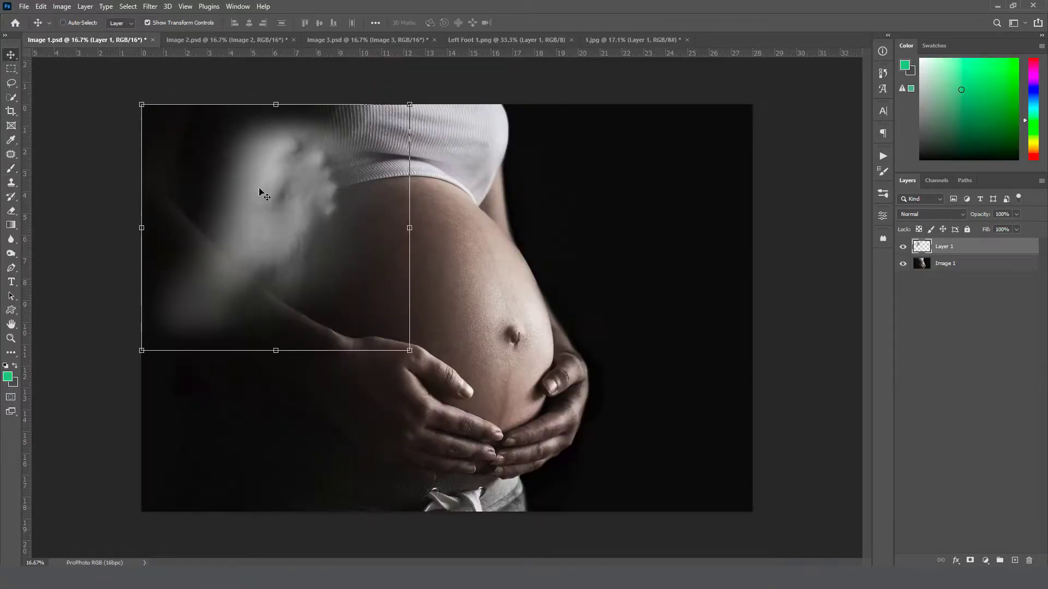
drag(334, 188, 372, 233)
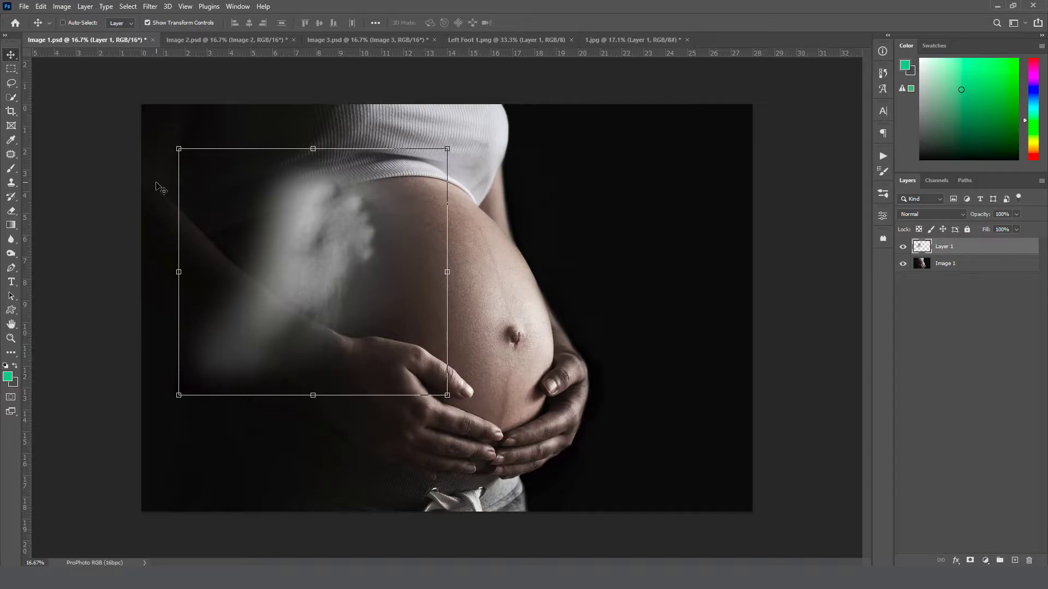
key(ctrl+h)
drag(331, 285, 316, 362)
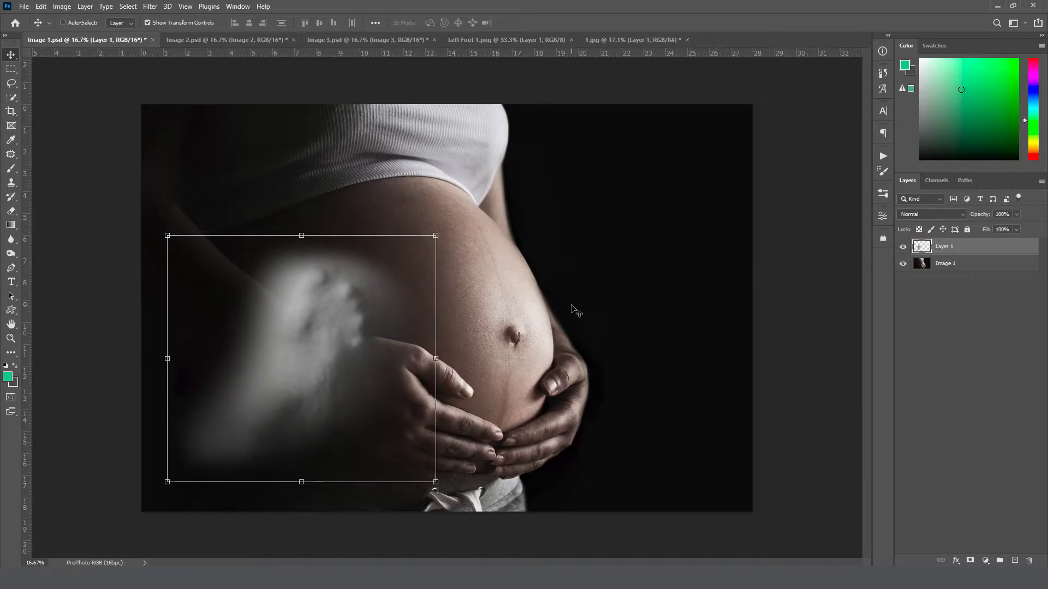
drag(269, 423, 410, 389)
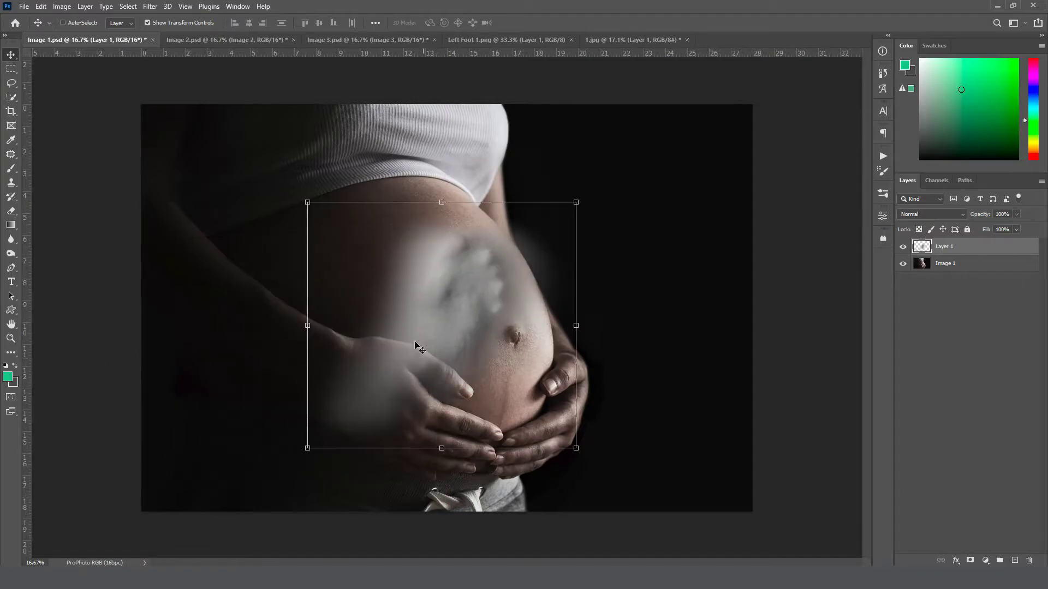
Flip the footprint layer horizontally and shift it slightly up over the belly
click(41, 7)
mouse_move(110, 257)
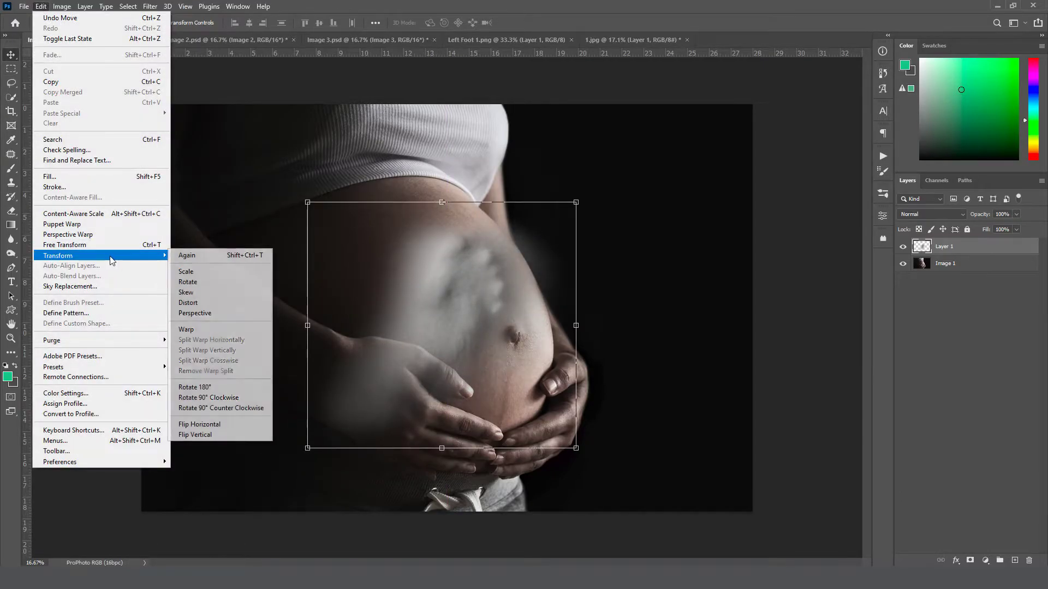
click(221, 424)
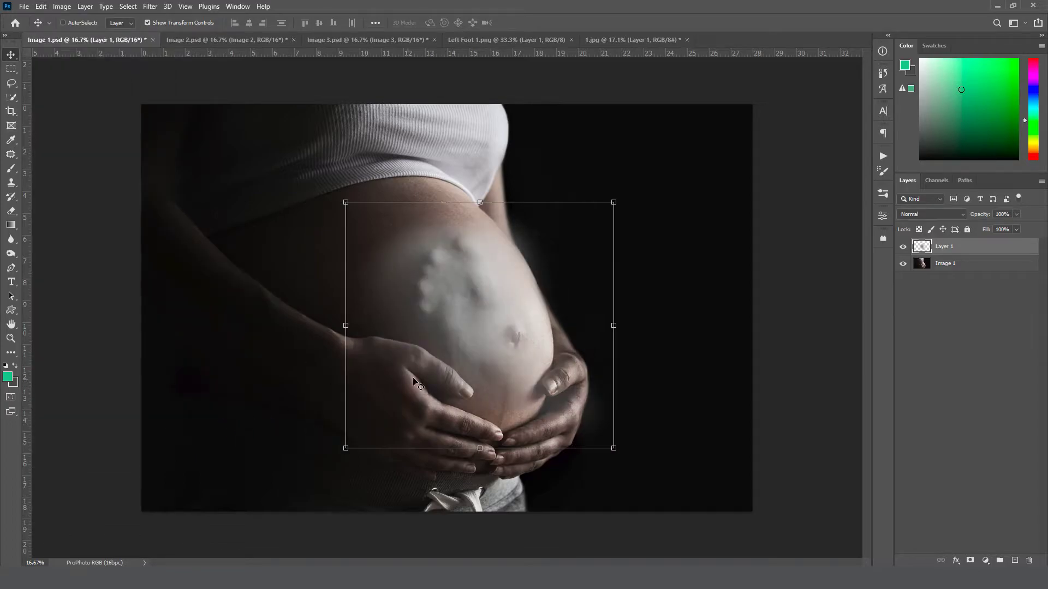
drag(411, 386, 425, 369)
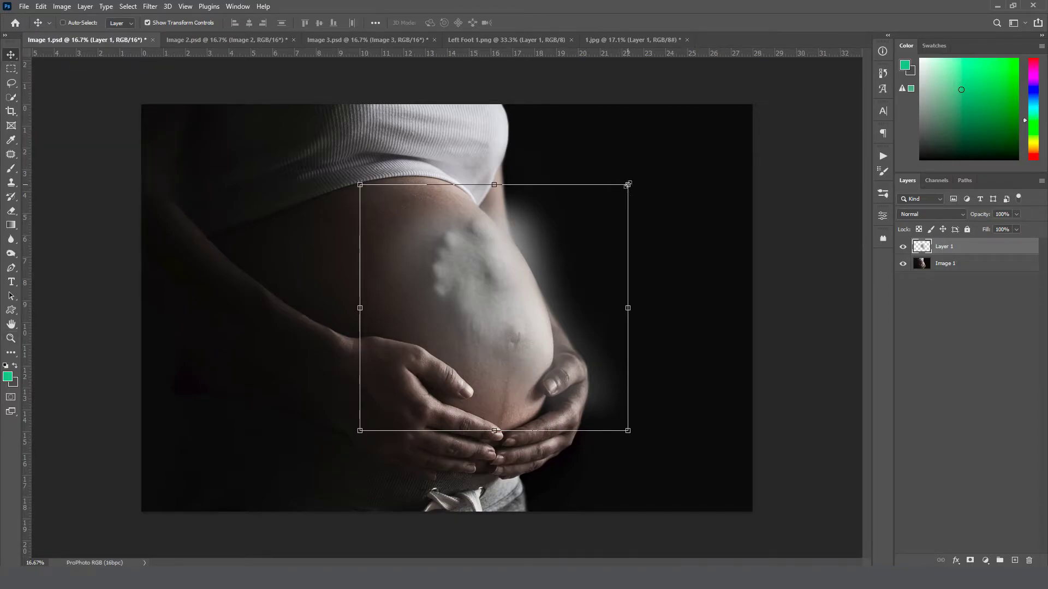
Scale the footprint layer to 41.86% and place it on the belly just above the navel
drag(628, 185, 514, 228)
drag(492, 275, 489, 345)
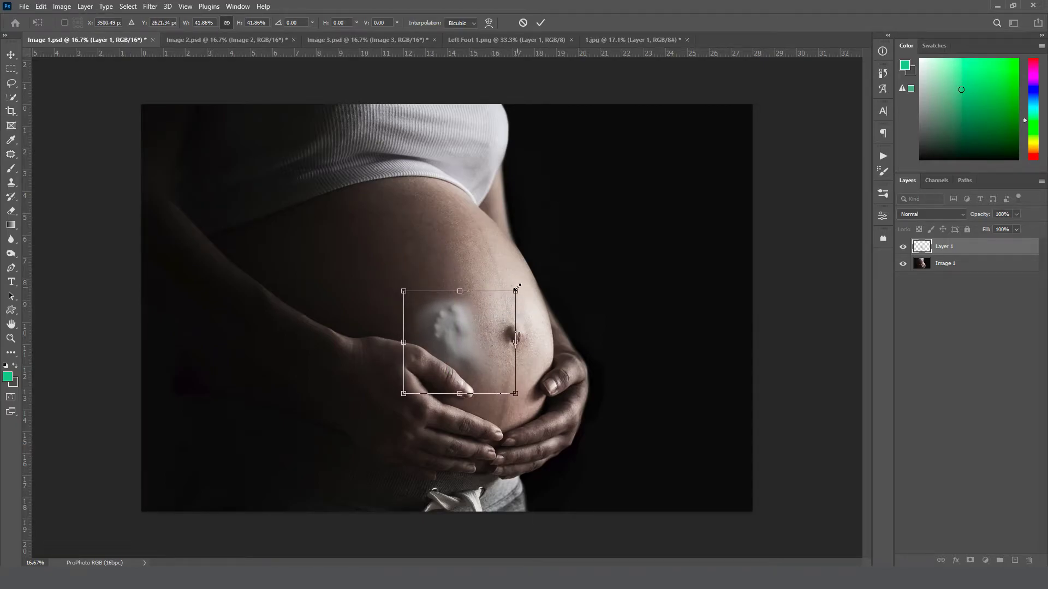
drag(493, 349, 495, 352)
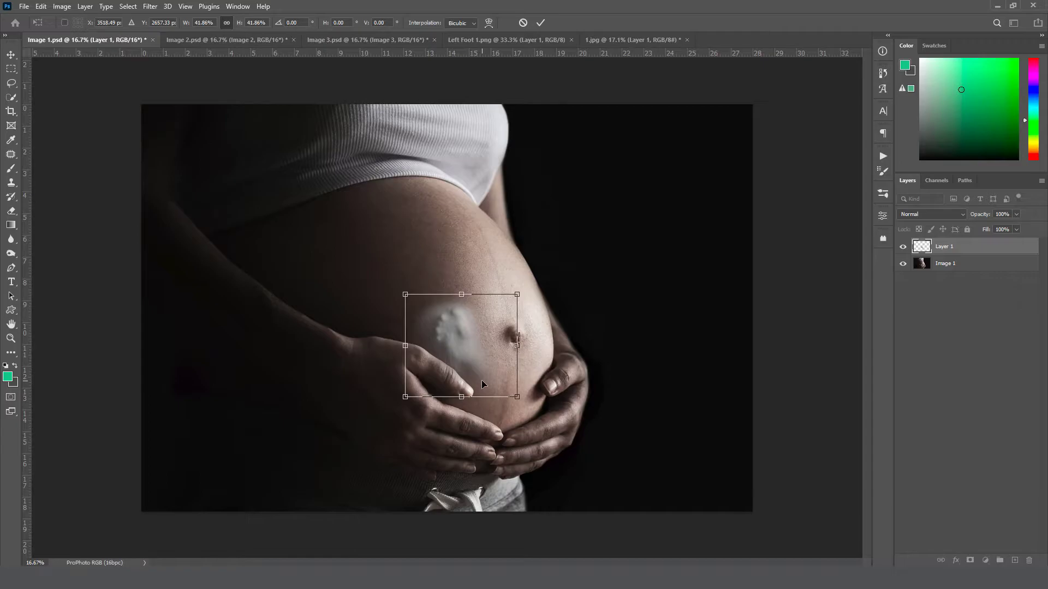
drag(464, 345, 476, 299)
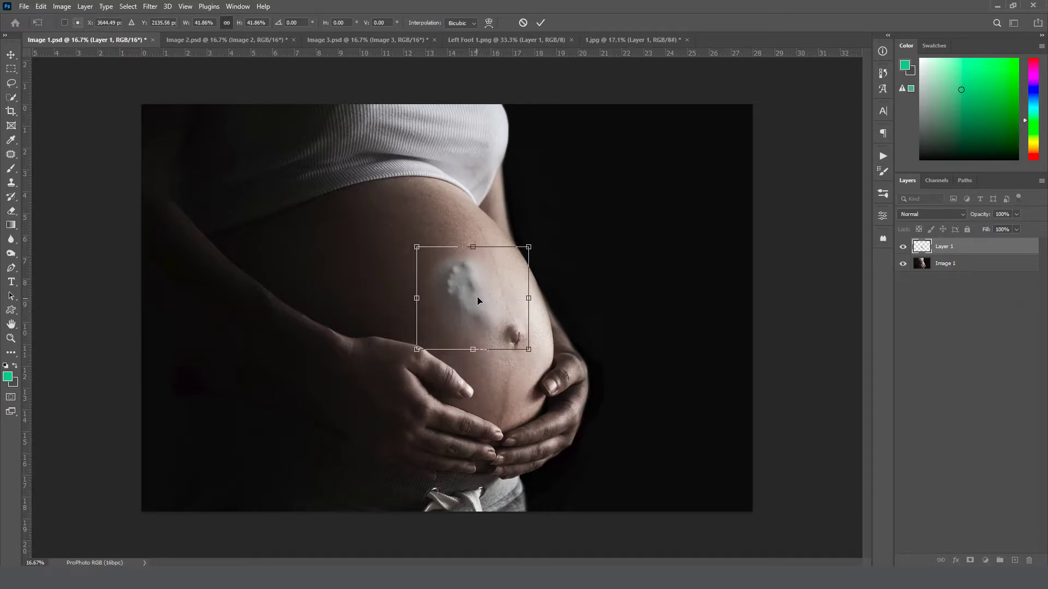
Rotate the footprint layer by 20.53 degrees, place it beside the navel, and apply the transform
drag(541, 234, 559, 273)
drag(497, 295, 484, 312)
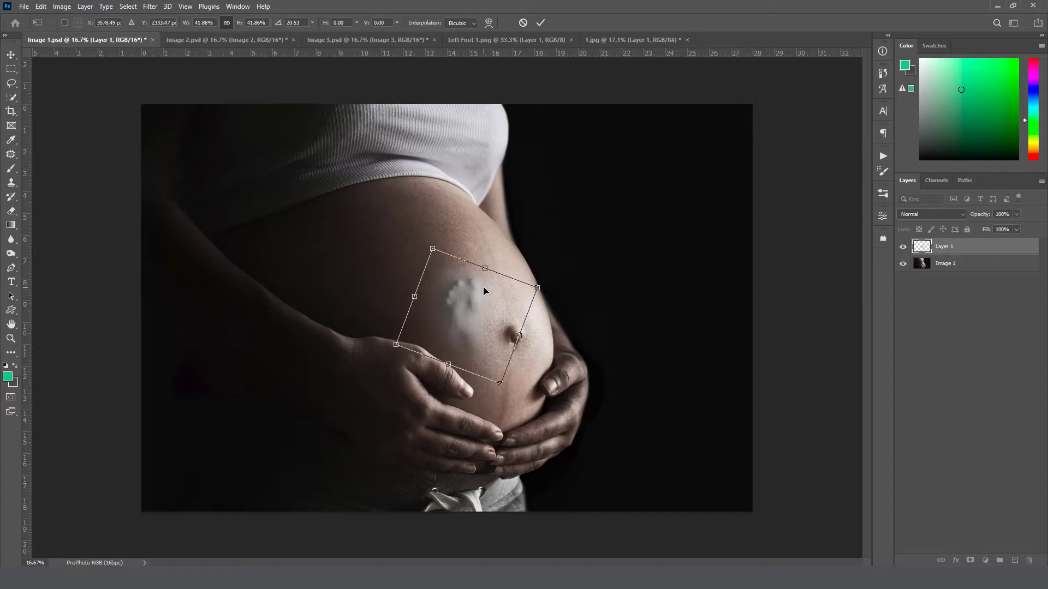
click(545, 21)
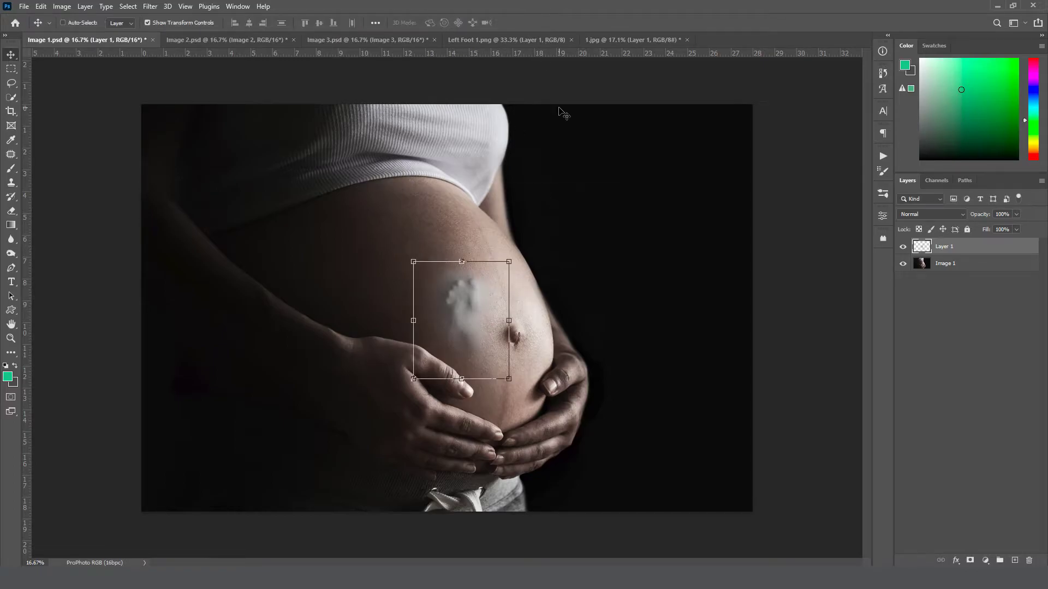
Set the footprint layer's blend mode to Soft Light and reposition it on the belly just above and beside the navel
click(928, 213)
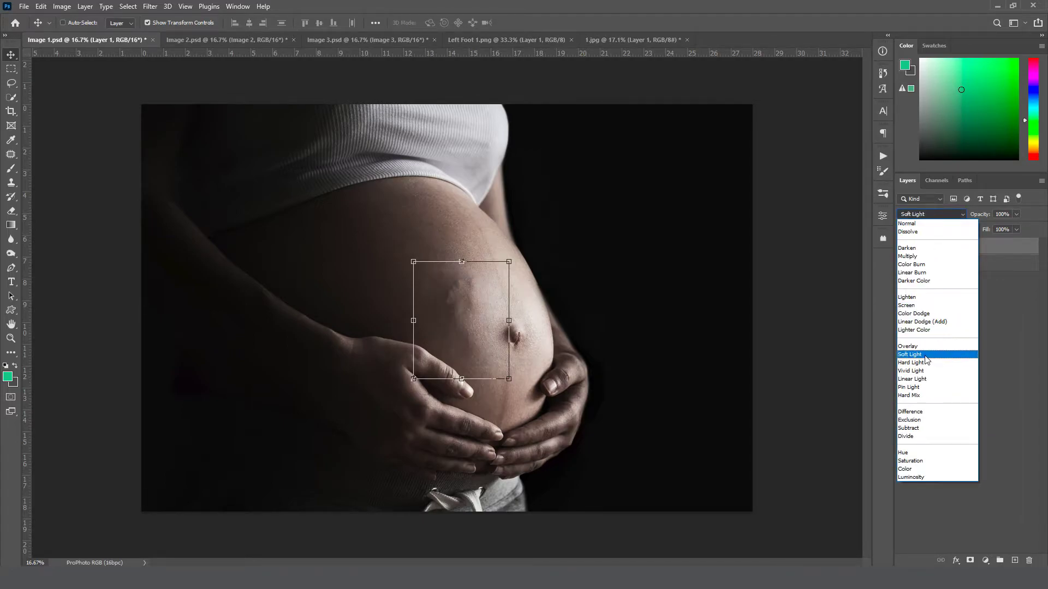
click(928, 328)
mouse_move(478, 336)
mouse_down()
mouse_move(470, 319)
mouse_move(512, 340)
mouse_move(384, 307)
mouse_move(419, 262)
mouse_move(462, 334)
mouse_up()
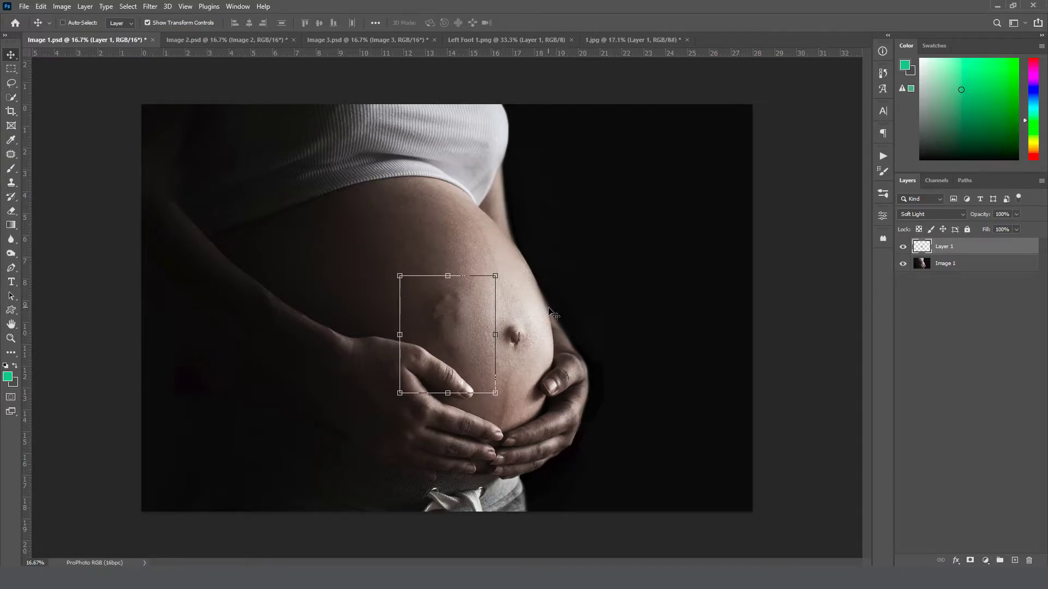
drag(458, 341, 468, 316)
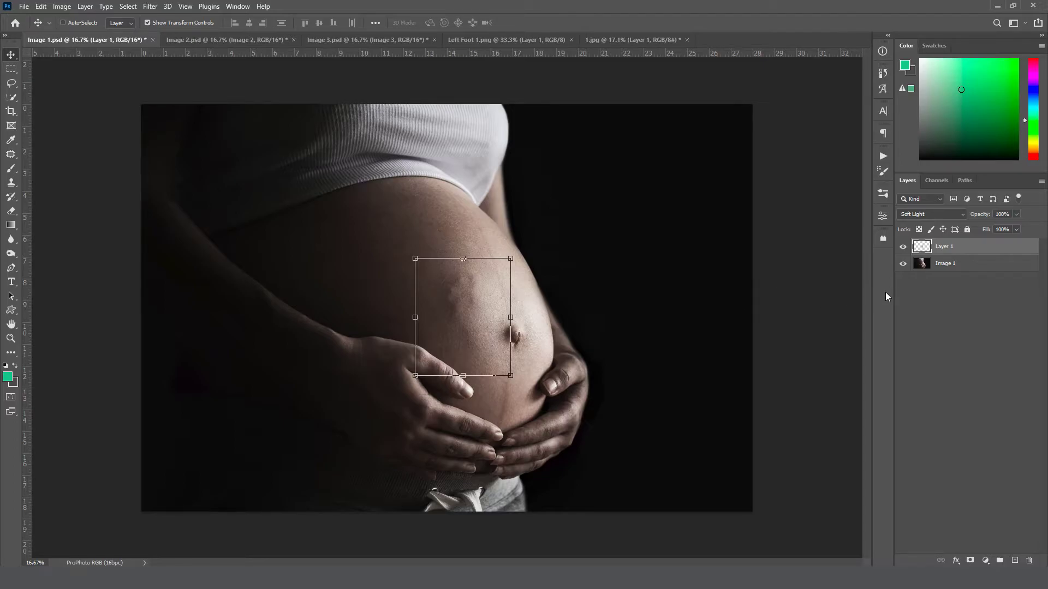
Try strengthening the footprint with a duplicate of Layer 1 at reduced opacity, and remove the duplicate
key(ctrl+j)
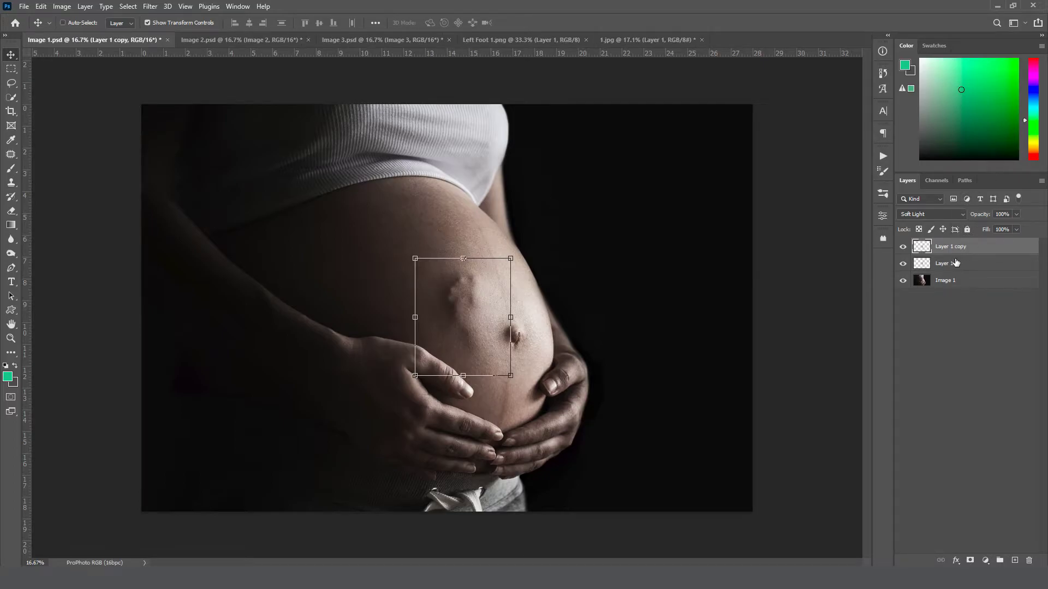
click(973, 282)
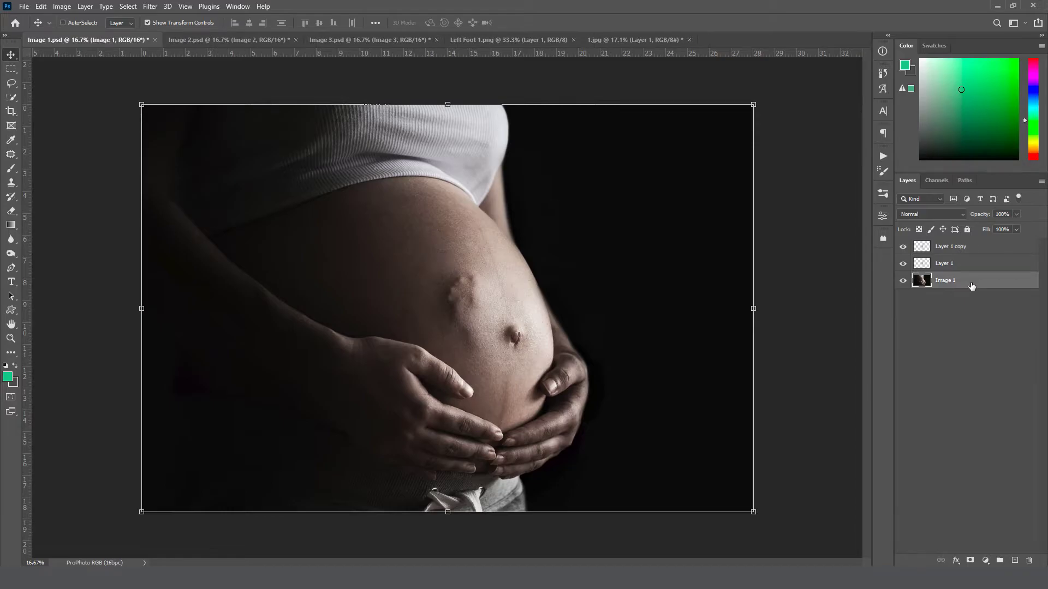
click(952, 249)
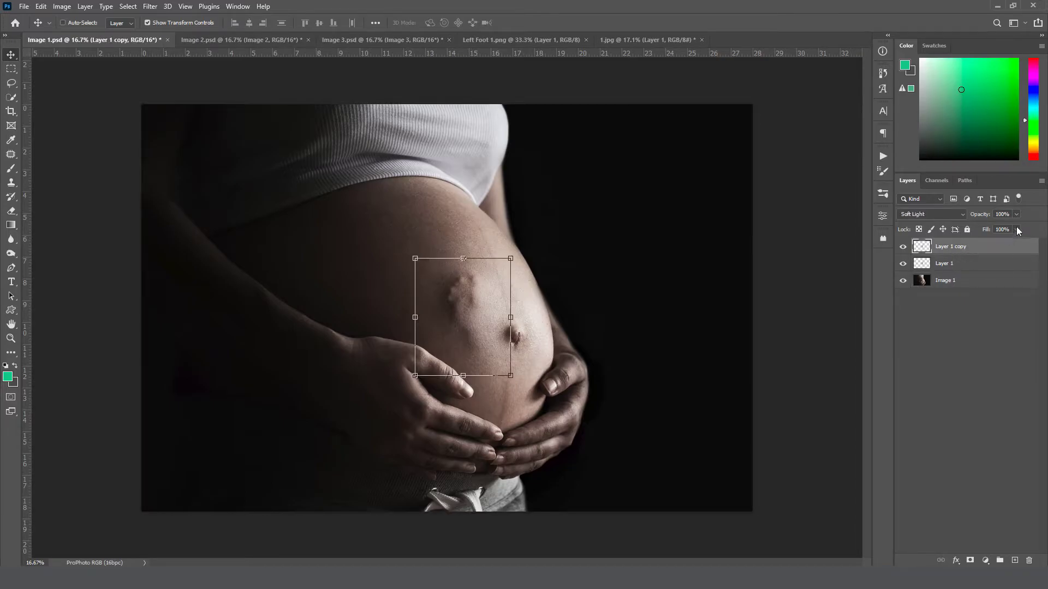
click(1017, 217)
drag(983, 232, 983, 232)
click(980, 281)
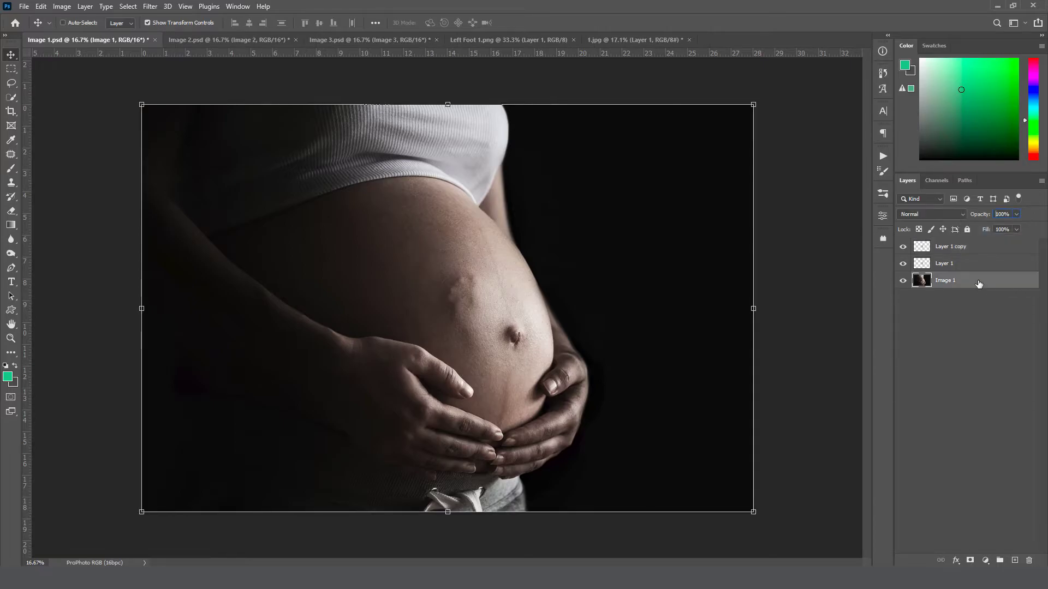
click(974, 252)
text(3)
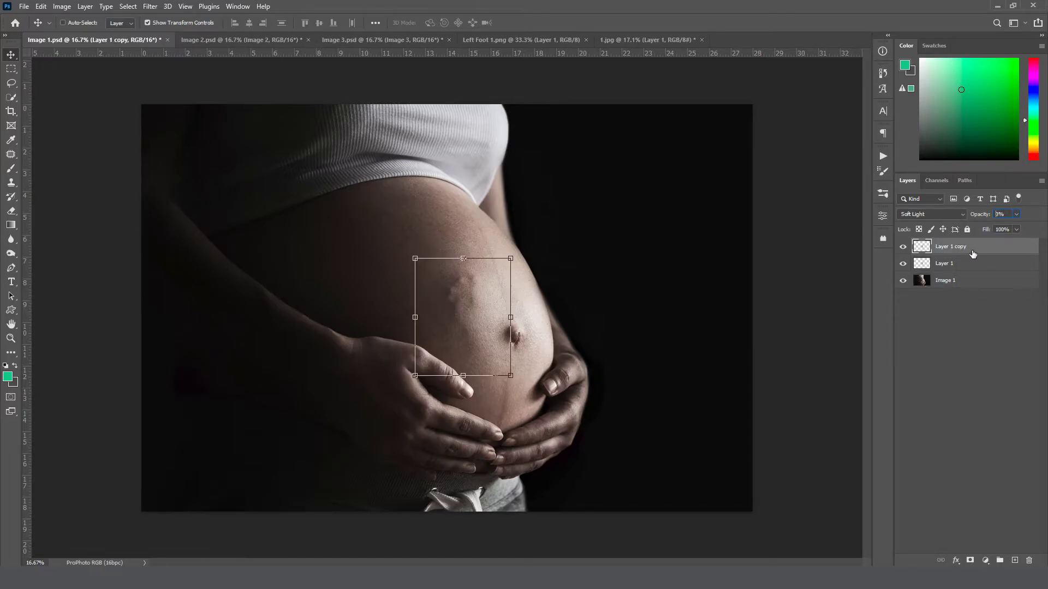
key(Delete)
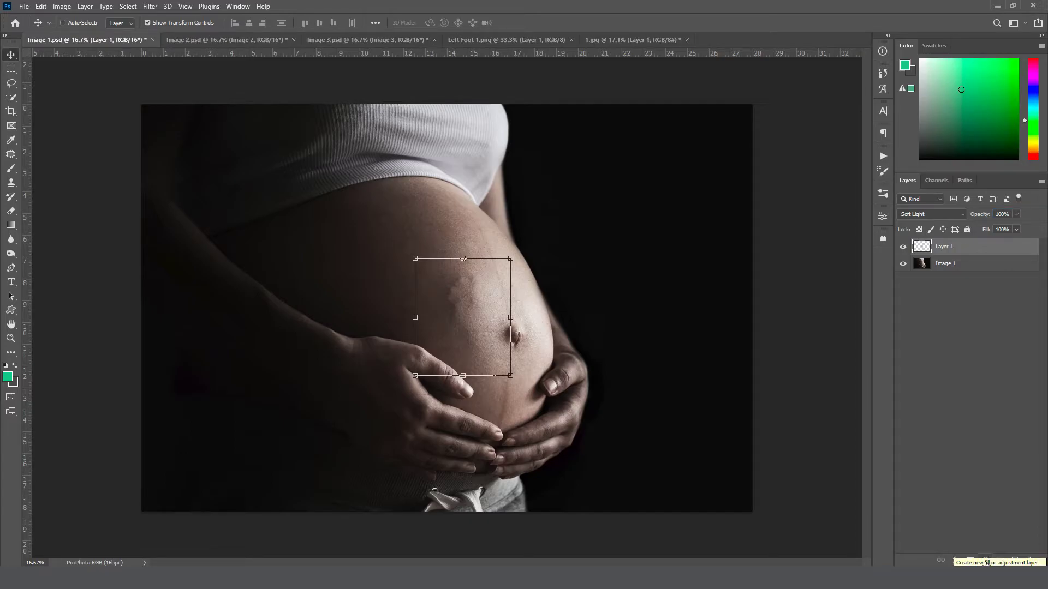
Add a Levels adjustment layer above the footprint layer and clip it to that layer
click(986, 562)
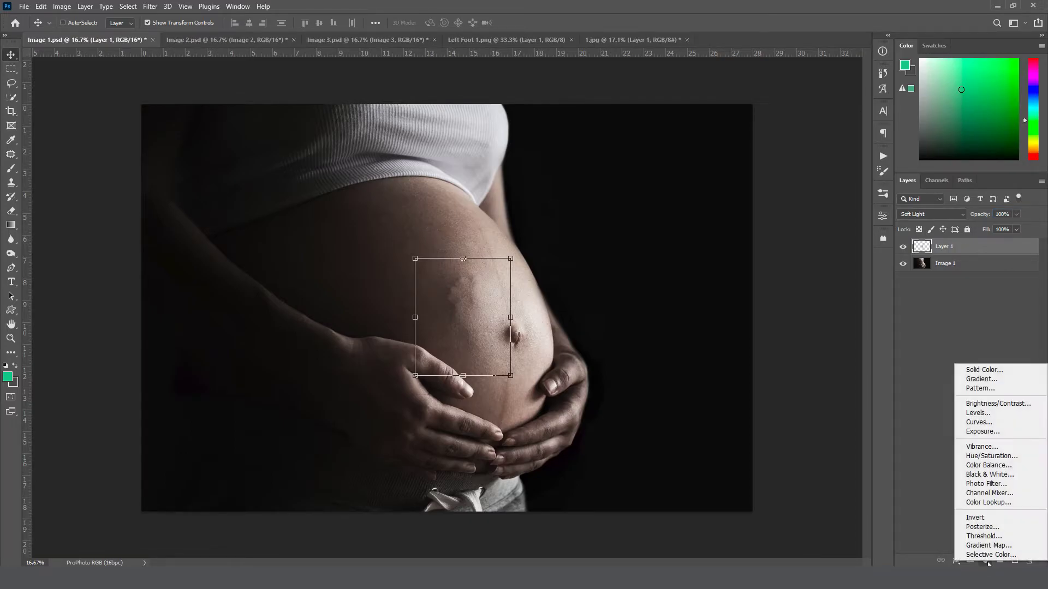
click(982, 415)
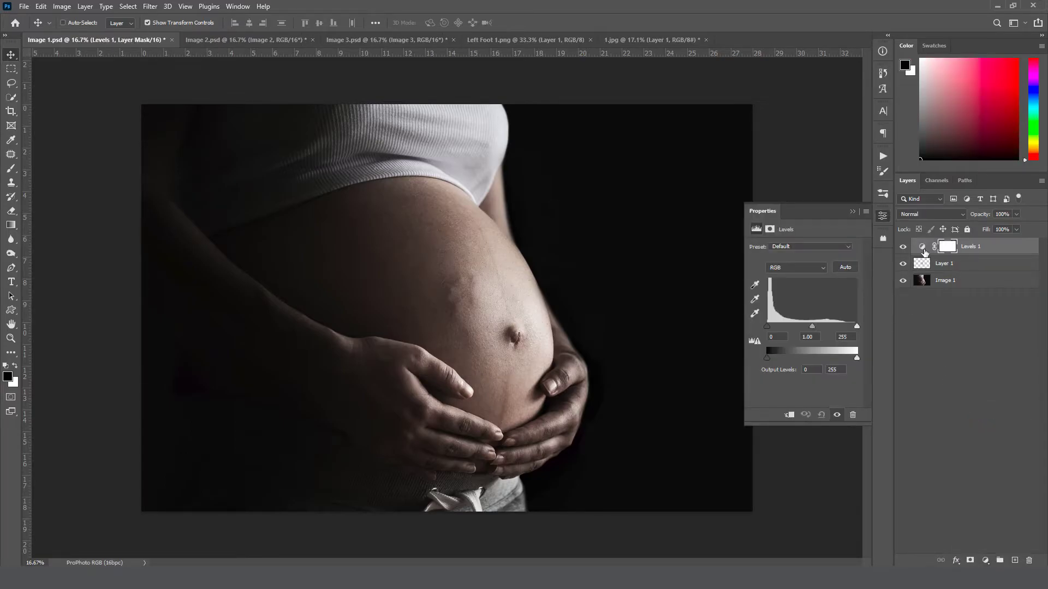
click(788, 416)
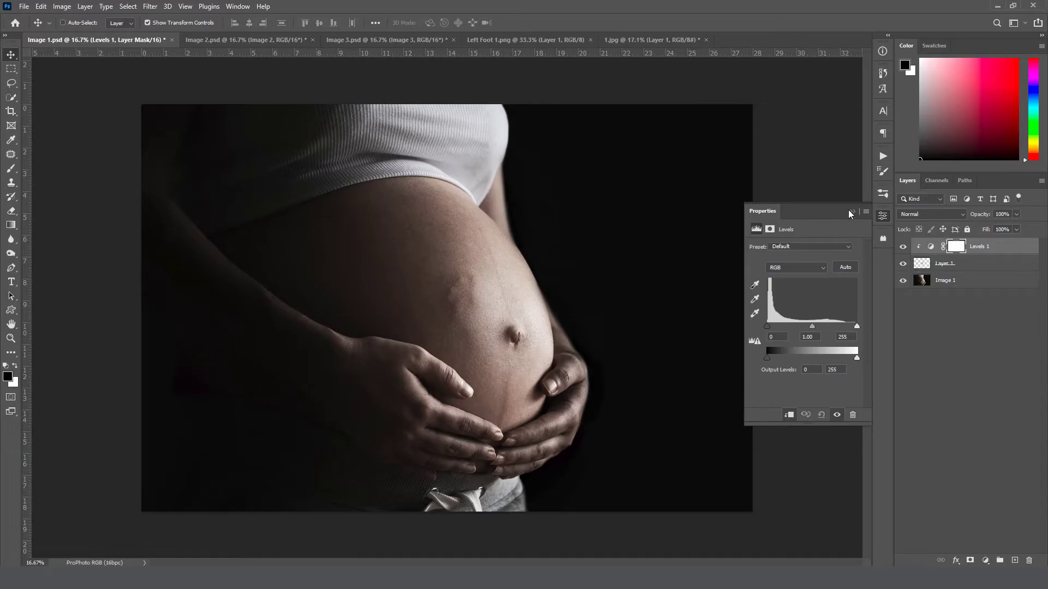
Boost the footprint's contrast in Levels with black input 48 and white input about 216, and fine-tune the midtones
drag(768, 327, 767, 333)
drag(767, 329, 769, 327)
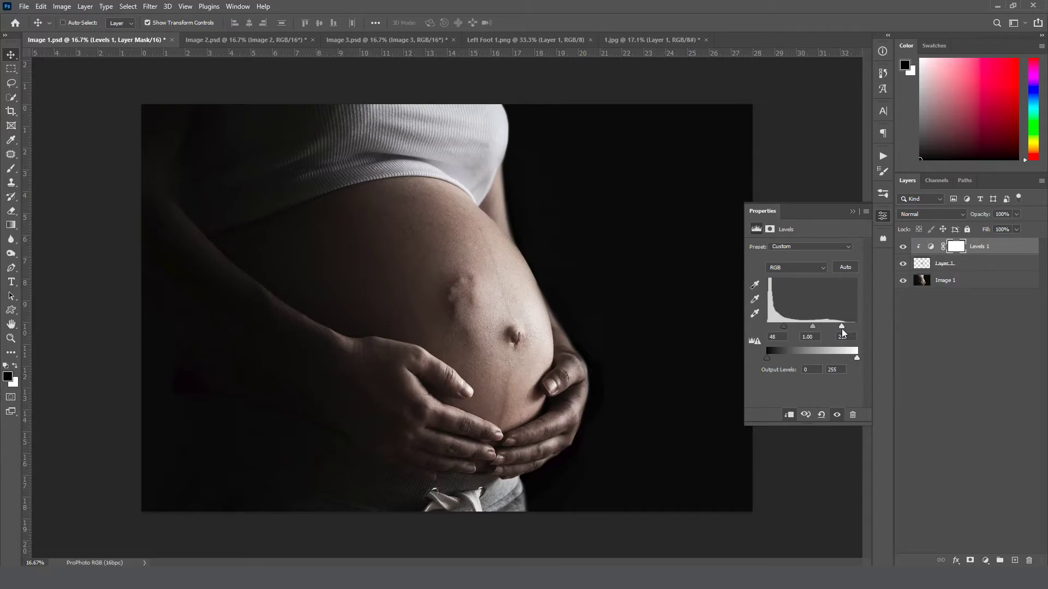
mouse_move(813, 327)
mouse_down()
mouse_move(823, 326)
mouse_move(814, 327)
mouse_up()
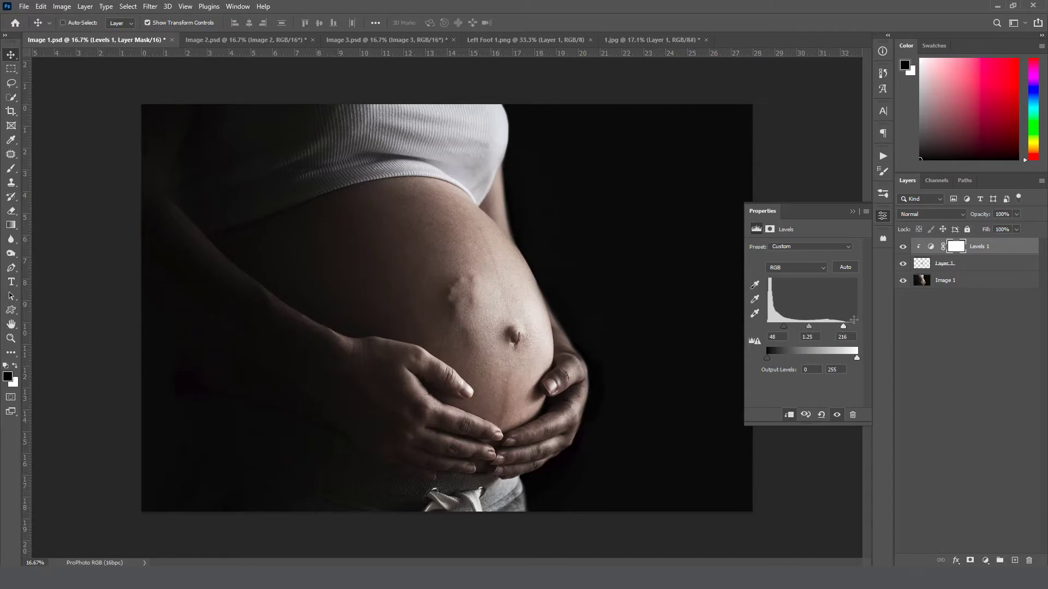
drag(838, 326, 839, 327)
drag(807, 326, 813, 326)
click(852, 212)
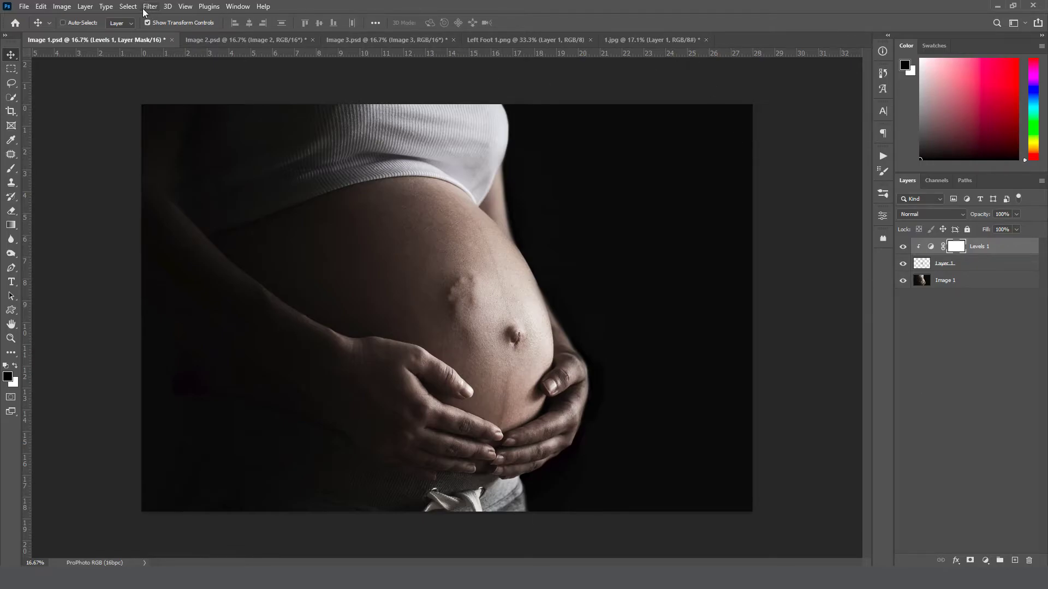
Duplicate Layer 1 of Left Foot 1.png into Image 2.psd, accepting the color profile conversion
click(260, 39)
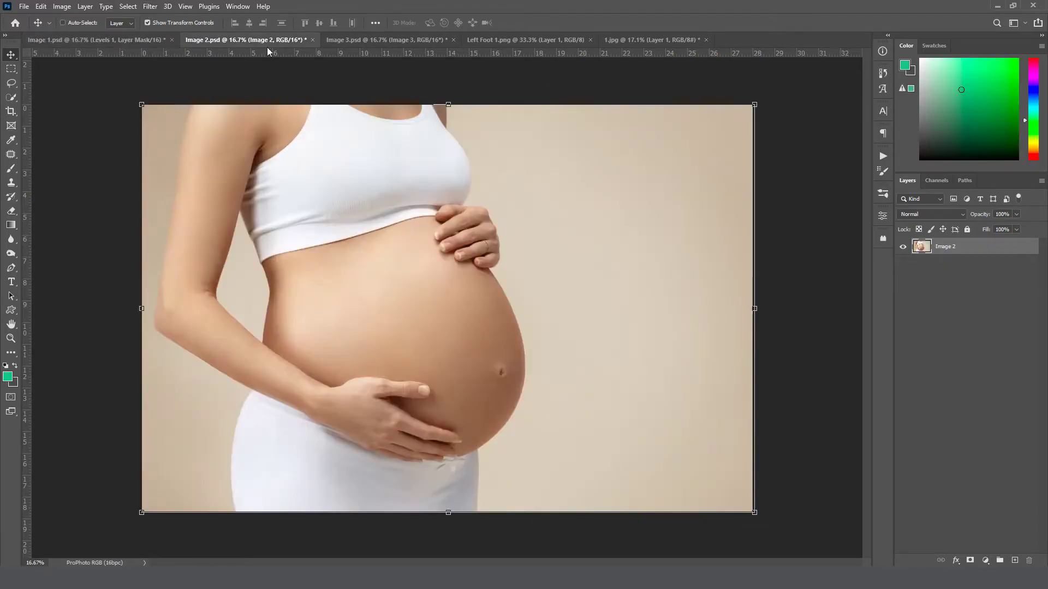
click(512, 40)
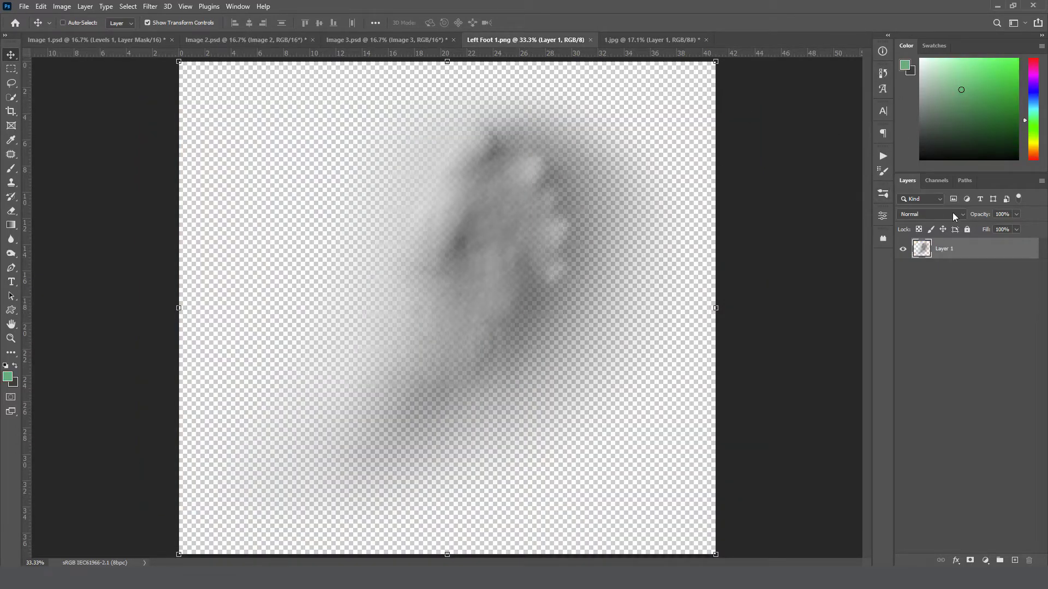
right_click(965, 250)
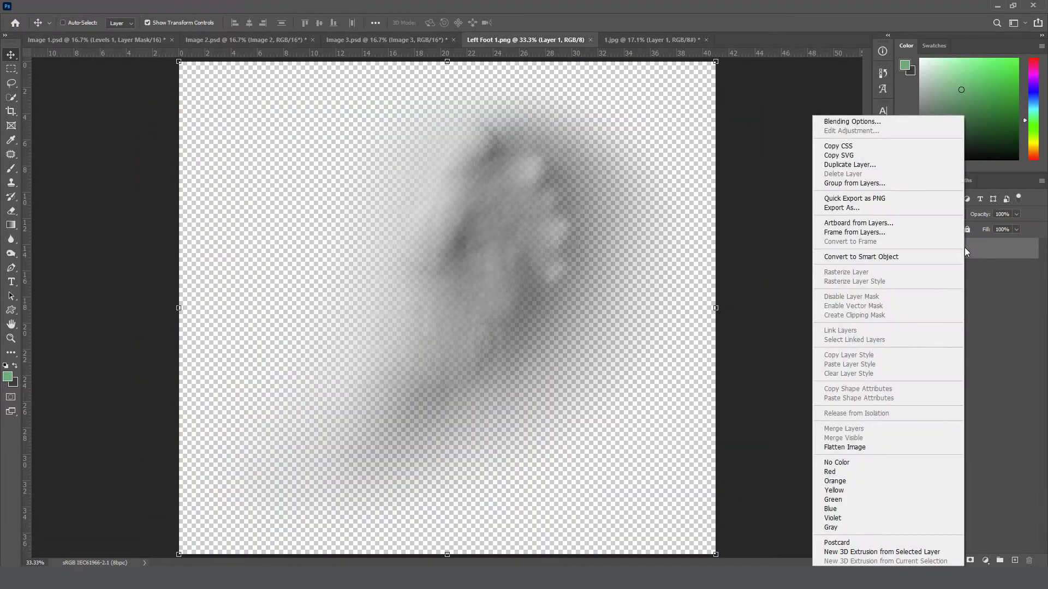
click(884, 164)
click(482, 296)
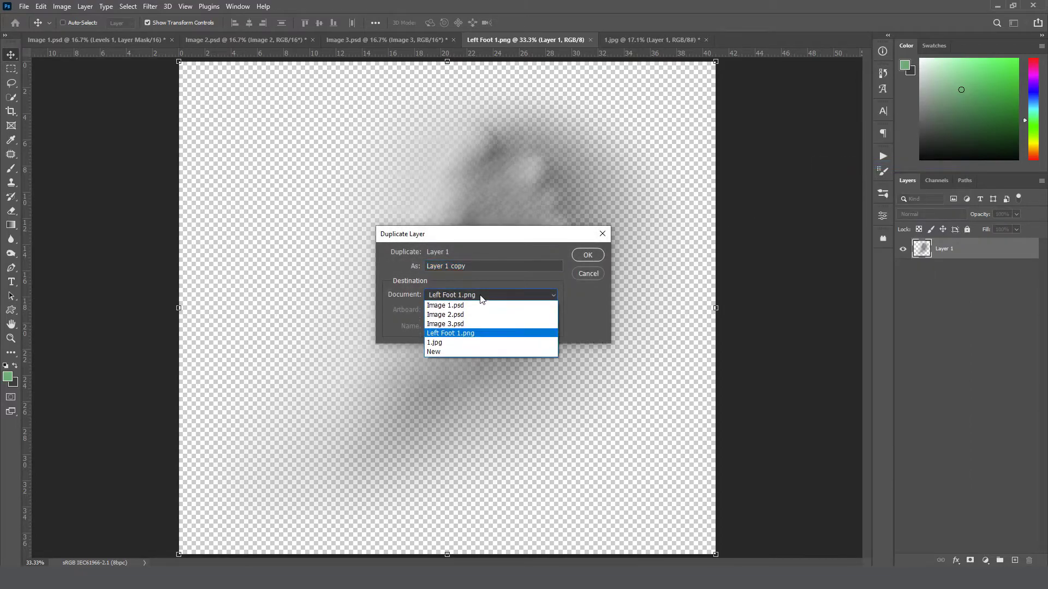
click(467, 317)
click(588, 256)
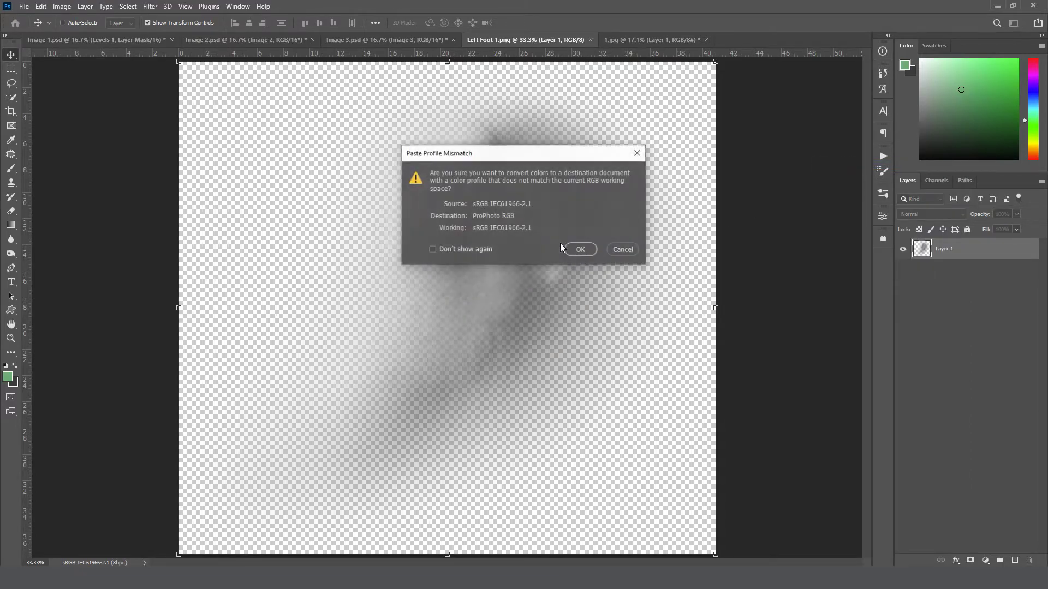
click(571, 249)
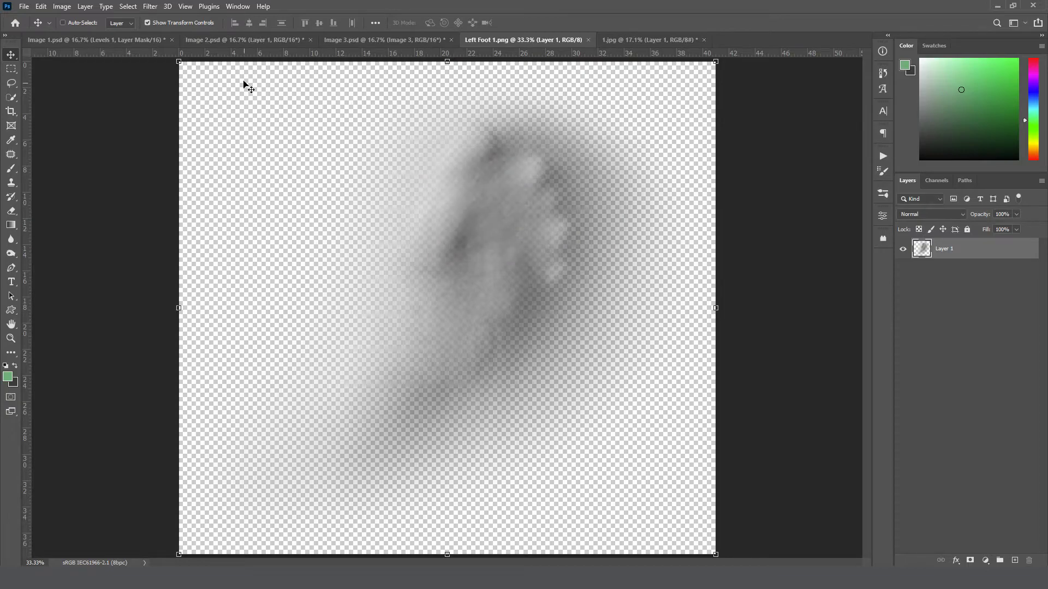
In Image 2.psd, move the copied footprint onto the belly, scaled to 30.19% and rotated -0.89 degrees, and apply the transform
click(221, 47)
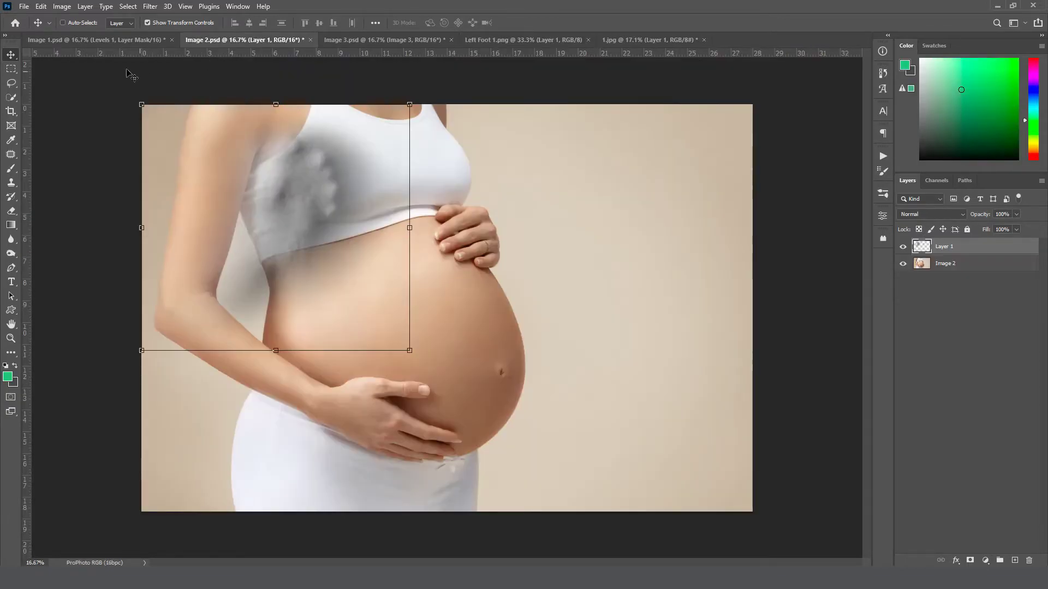
drag(241, 237, 451, 355)
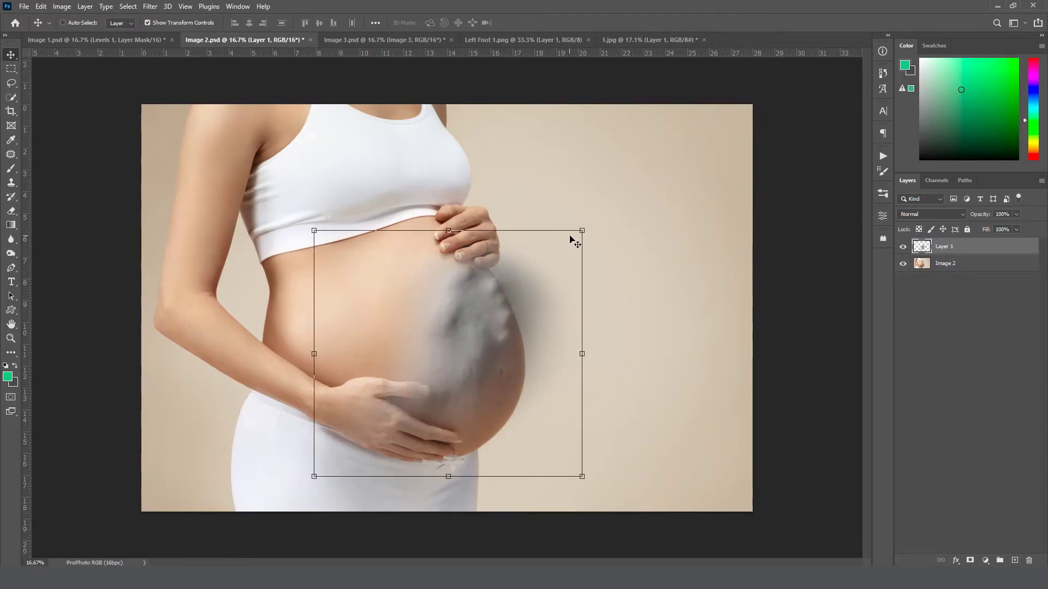
drag(584, 228, 435, 313)
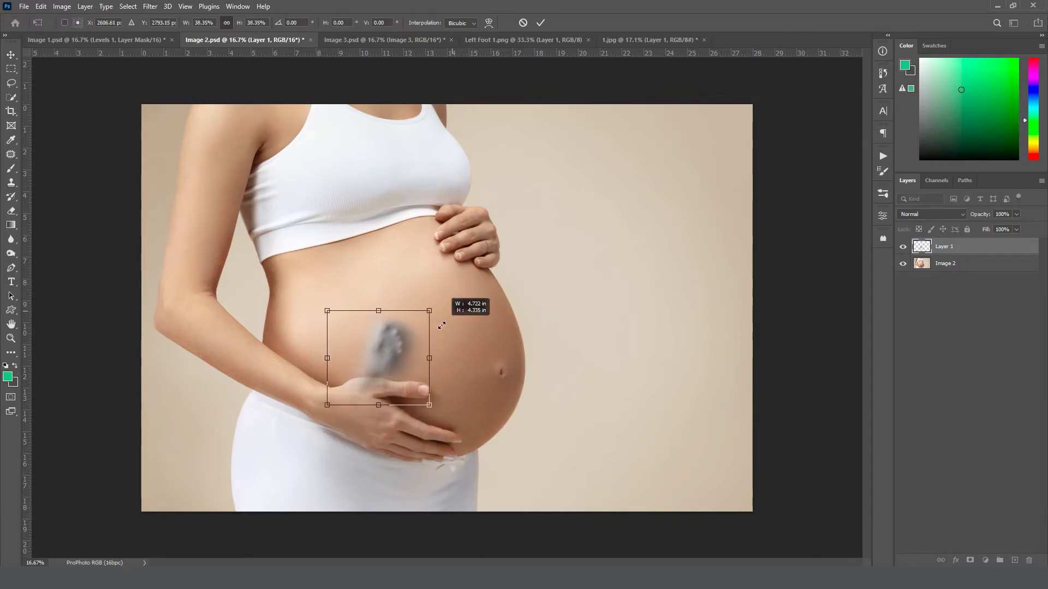
drag(404, 350, 431, 318)
mouse_move(458, 286)
mouse_down()
mouse_move(449, 296)
mouse_move(477, 337)
mouse_move(444, 252)
mouse_move(464, 263)
mouse_move(476, 296)
mouse_up()
drag(487, 294, 475, 303)
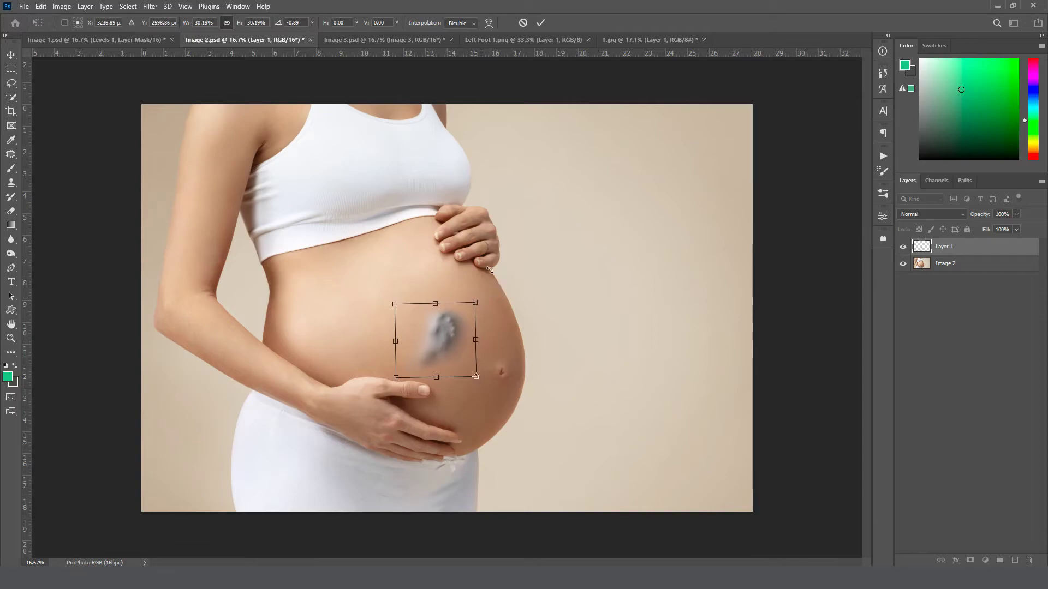
key(Return)
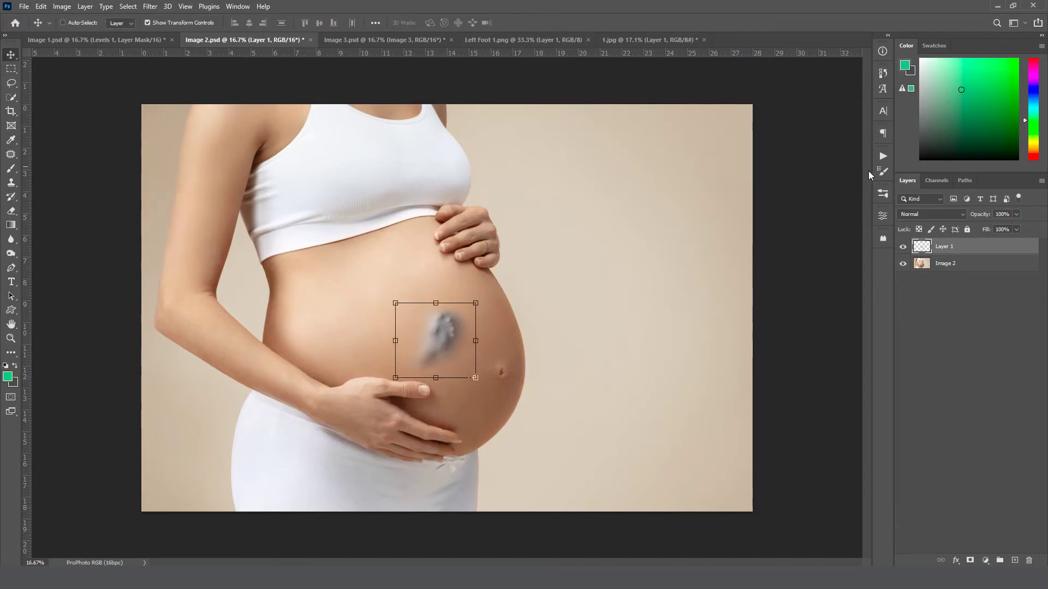
Set the footprint layer in Image 2.psd to Soft Light, move it closer to the navel and rotate it by 7.51 degrees
click(941, 214)
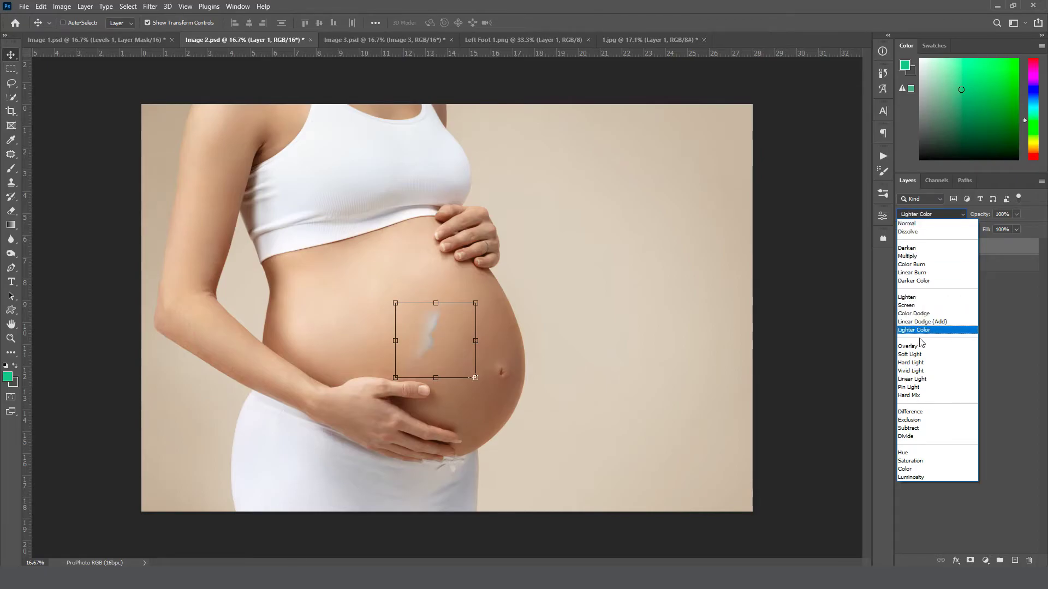
click(922, 354)
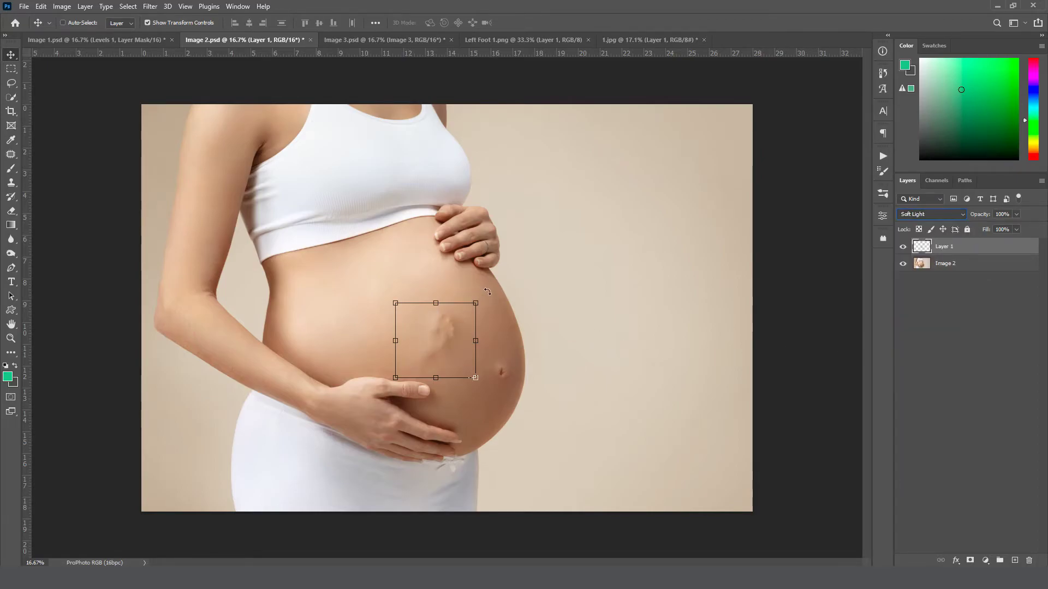
mouse_move(458, 331)
mouse_down()
mouse_move(483, 339)
mouse_move(464, 339)
mouse_up()
mouse_move(506, 309)
mouse_down()
mouse_move(487, 281)
mouse_move(509, 304)
mouse_up()
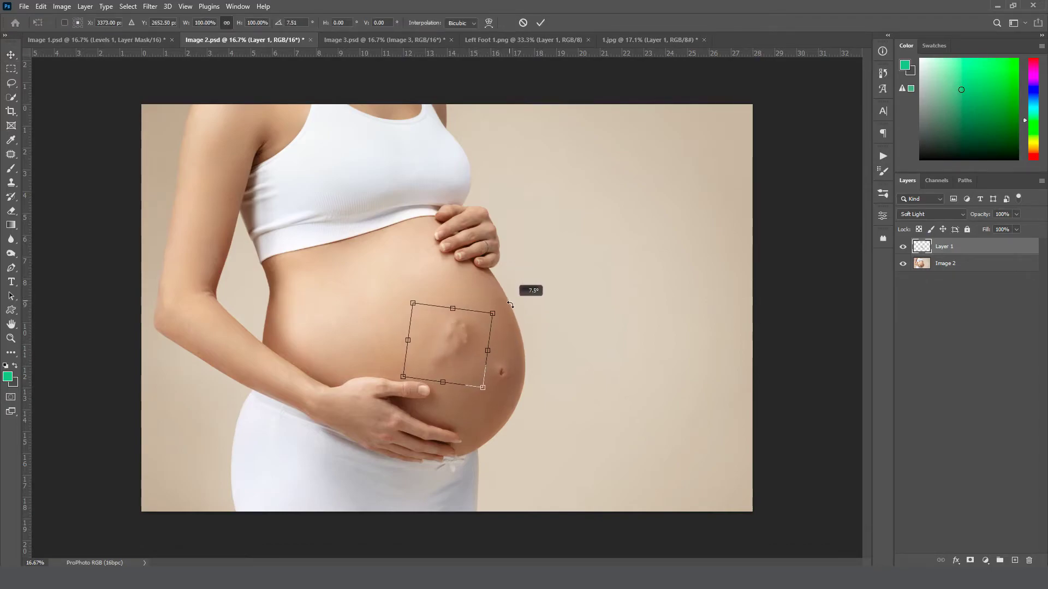
click(540, 23)
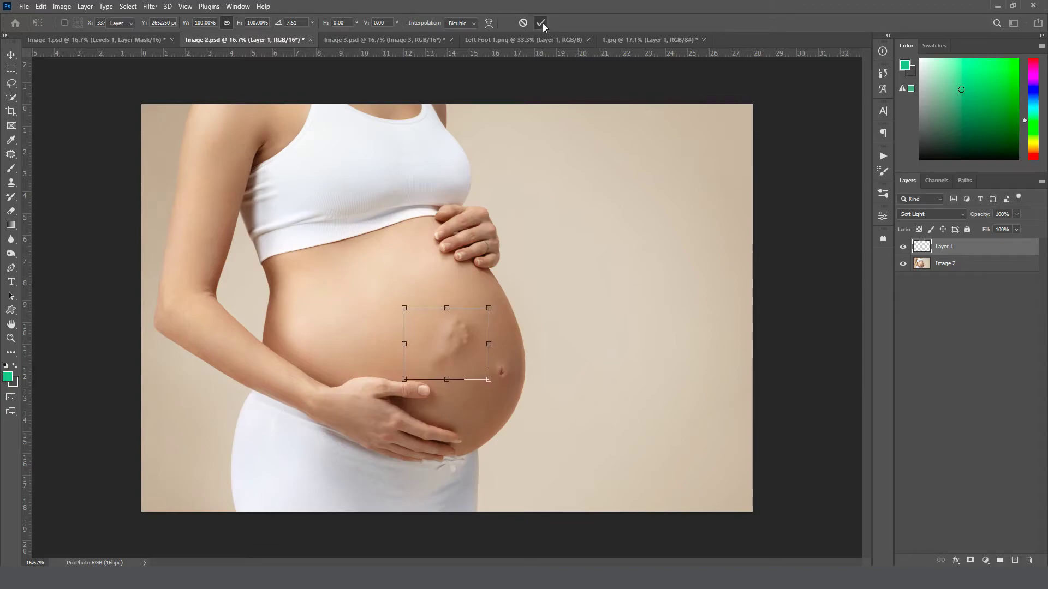
Add a Levels adjustment layer in Image 2.psd and clip it to the footprint layer
click(985, 561)
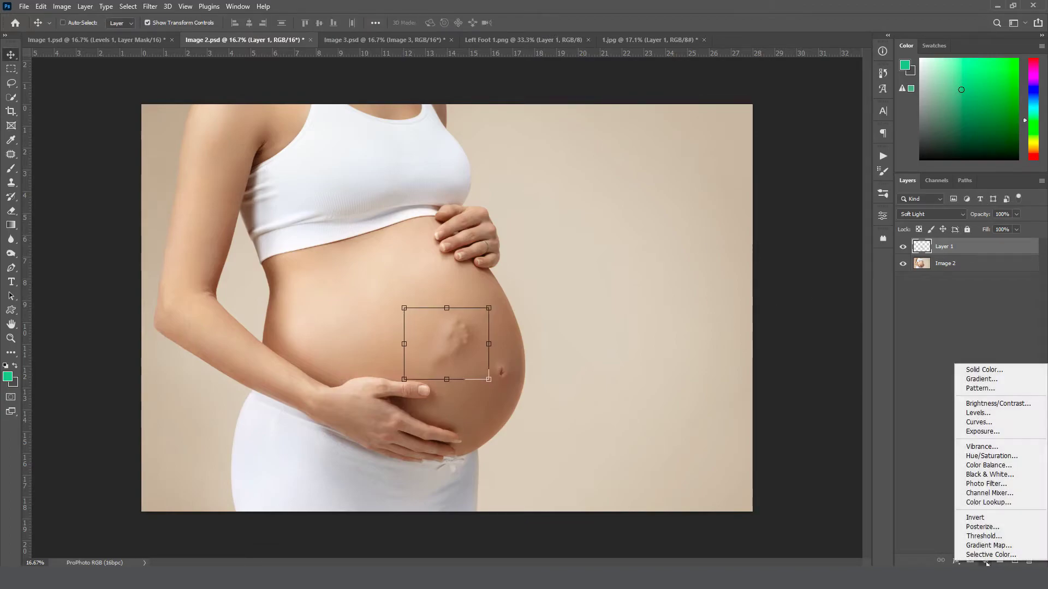
click(985, 413)
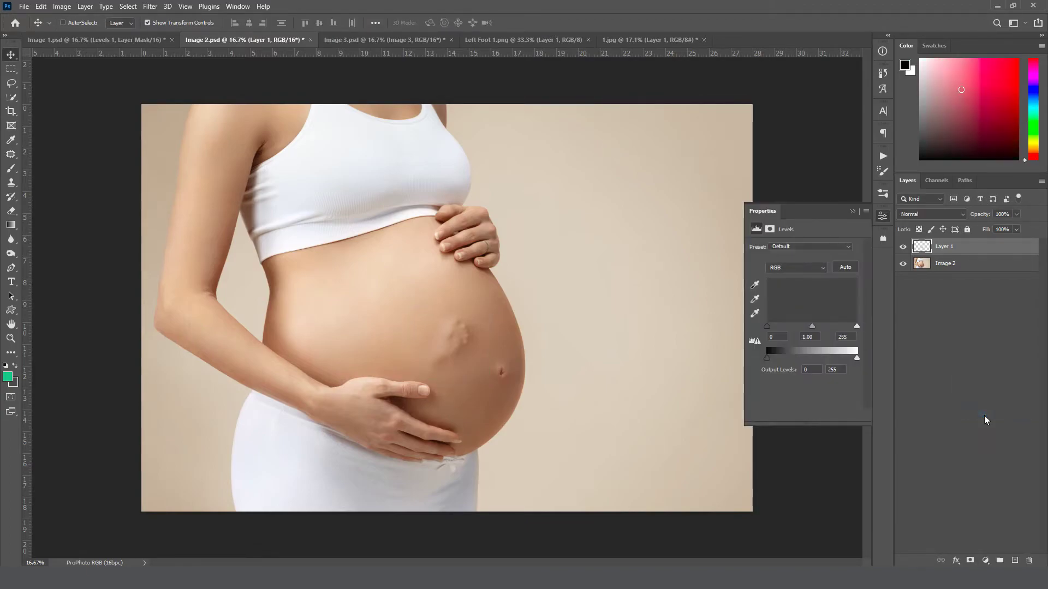
click(791, 416)
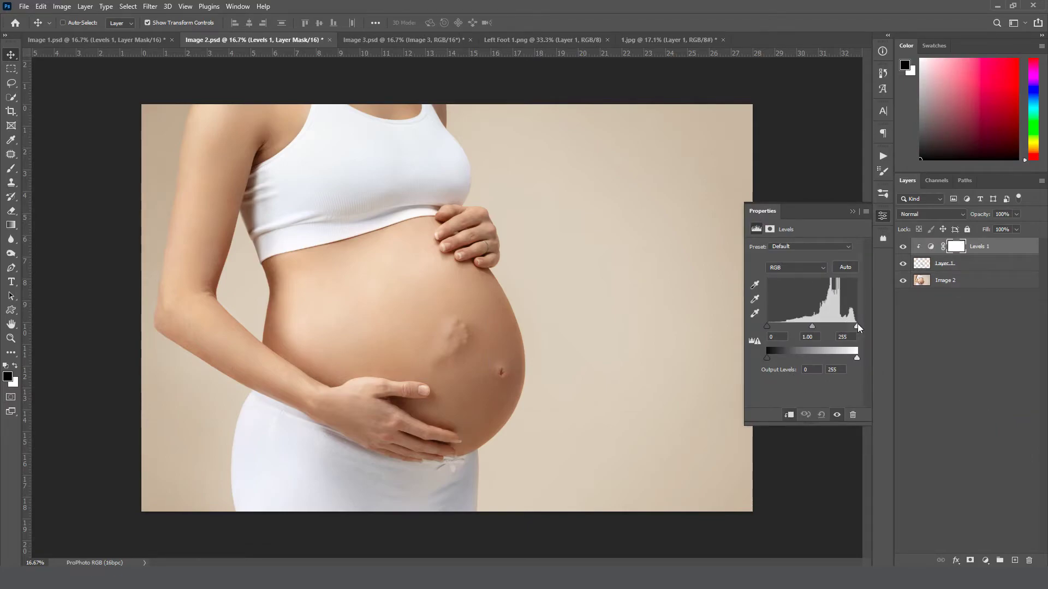
Set the clipped Levels to black input 42, white input 172 and white output 175, and raise the black output slightly
drag(857, 326, 827, 326)
drag(828, 358, 828, 358)
drag(767, 326, 788, 332)
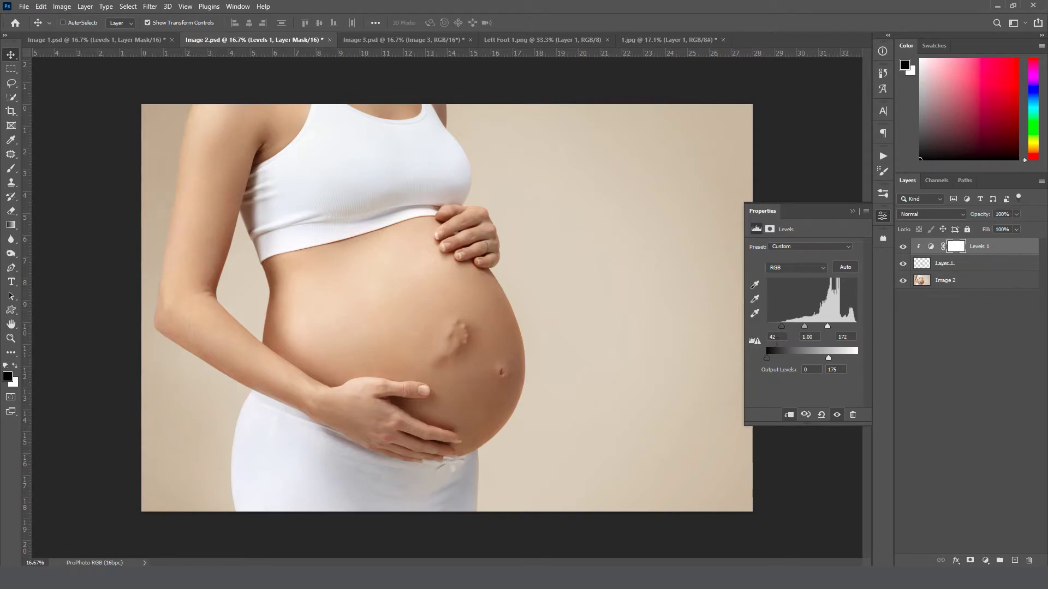
drag(767, 358, 772, 358)
click(853, 212)
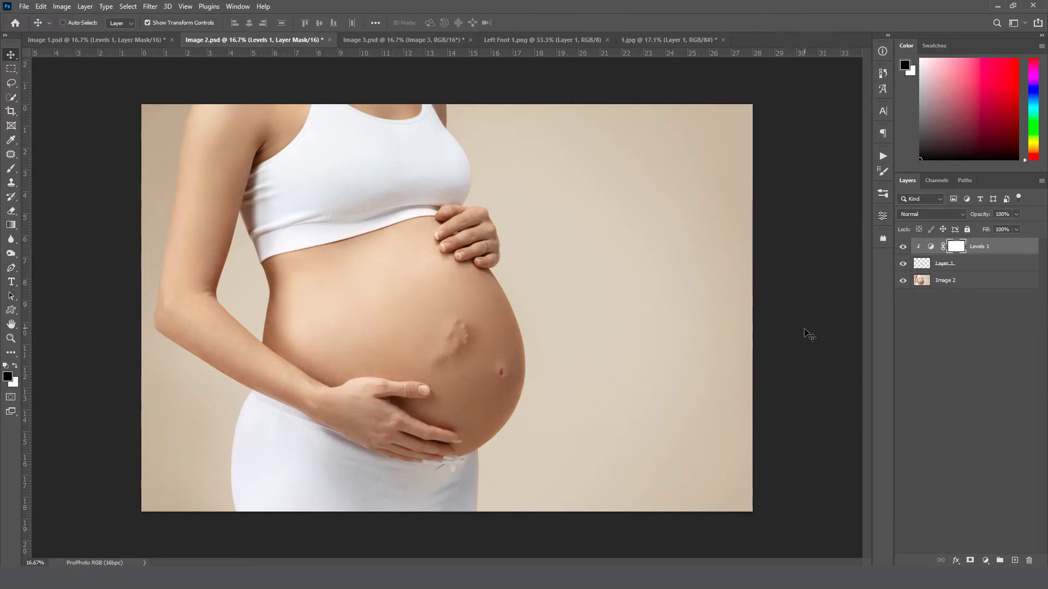
Reset the clipped Levels in Image 2.psd to input levels 0 and 255 with midtone 1.14, and output levels 0 and 255
double_click(931, 246)
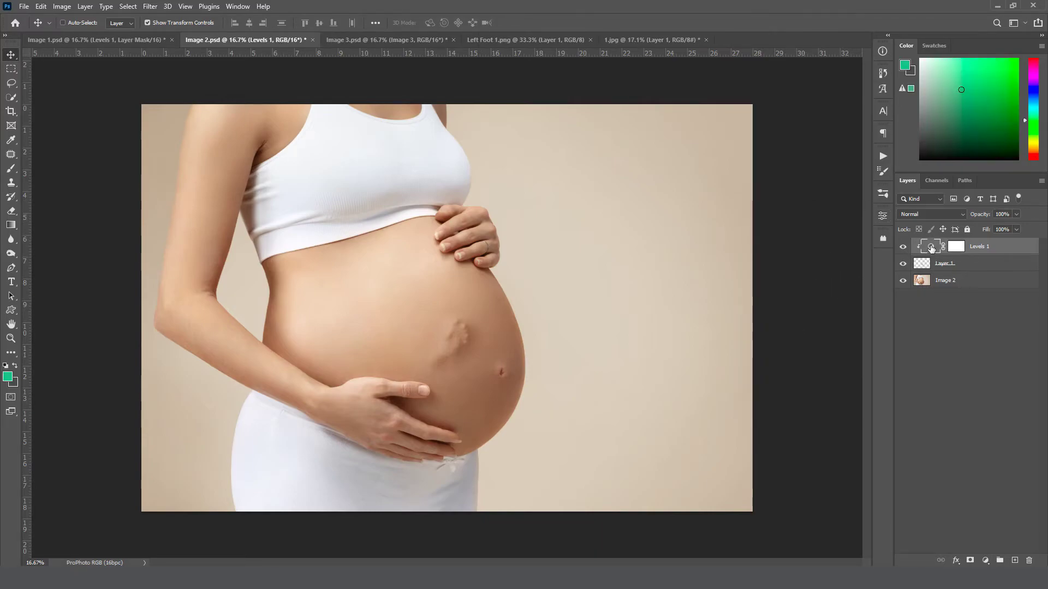
drag(829, 326, 860, 358)
drag(771, 358, 754, 363)
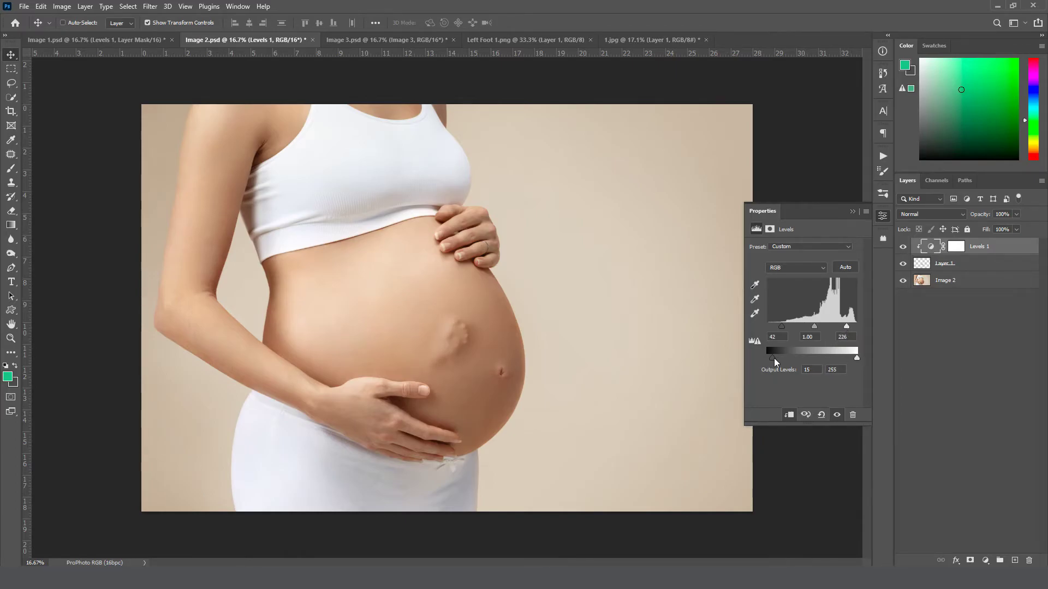
drag(782, 327, 767, 327)
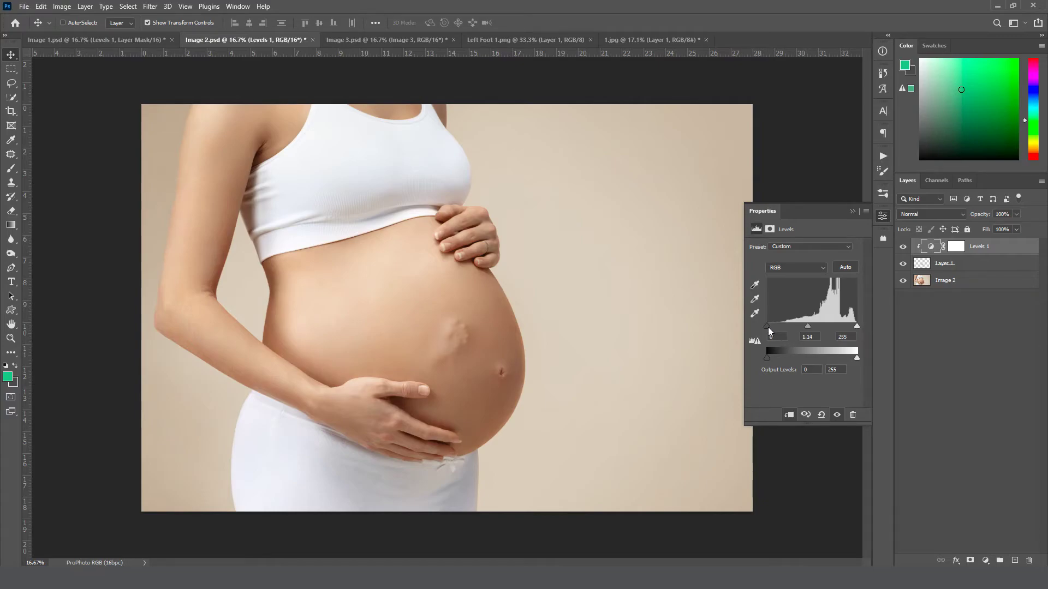
click(852, 212)
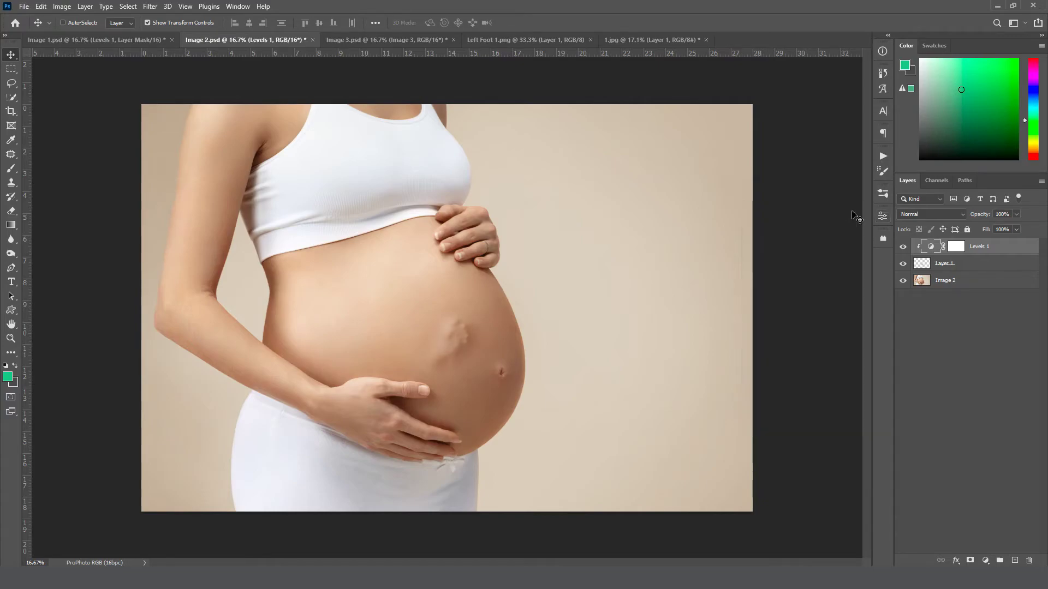
Add a white layer mask to the footprint layer in Image 2.psd and choose the Brush tool
click(966, 264)
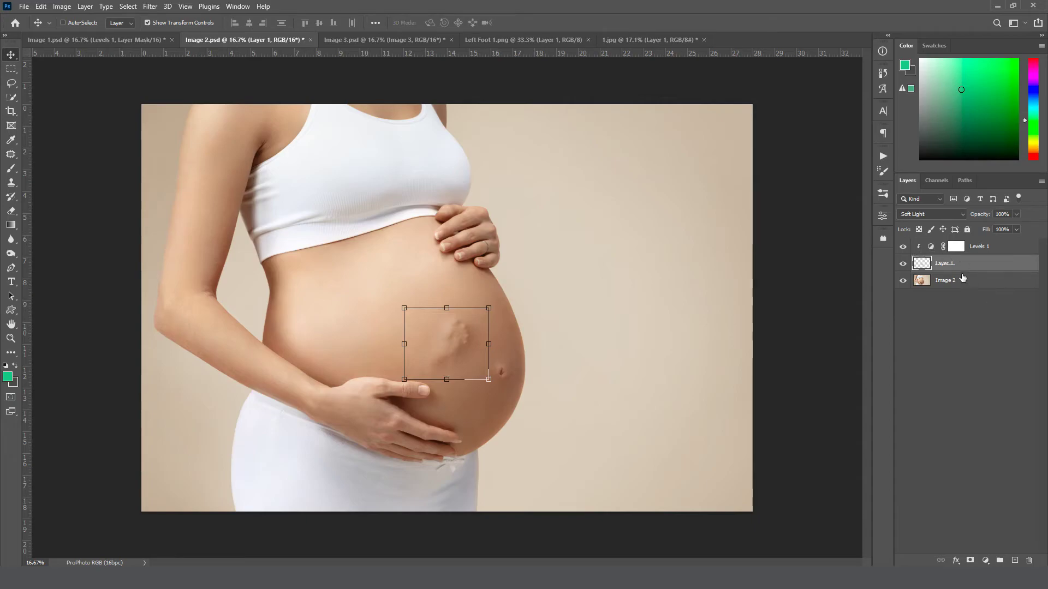
click(970, 561)
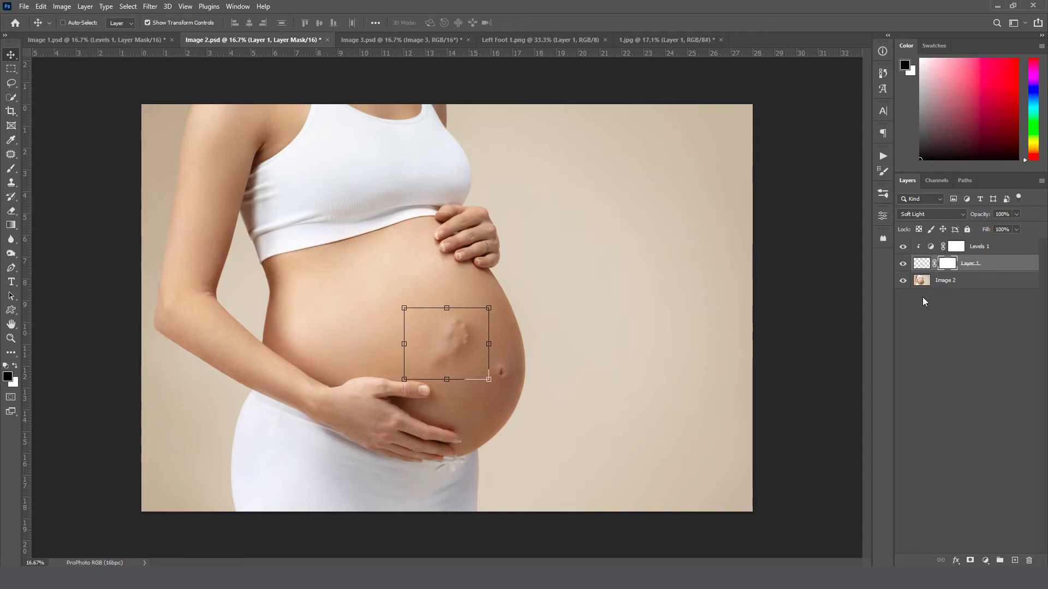
key(b)
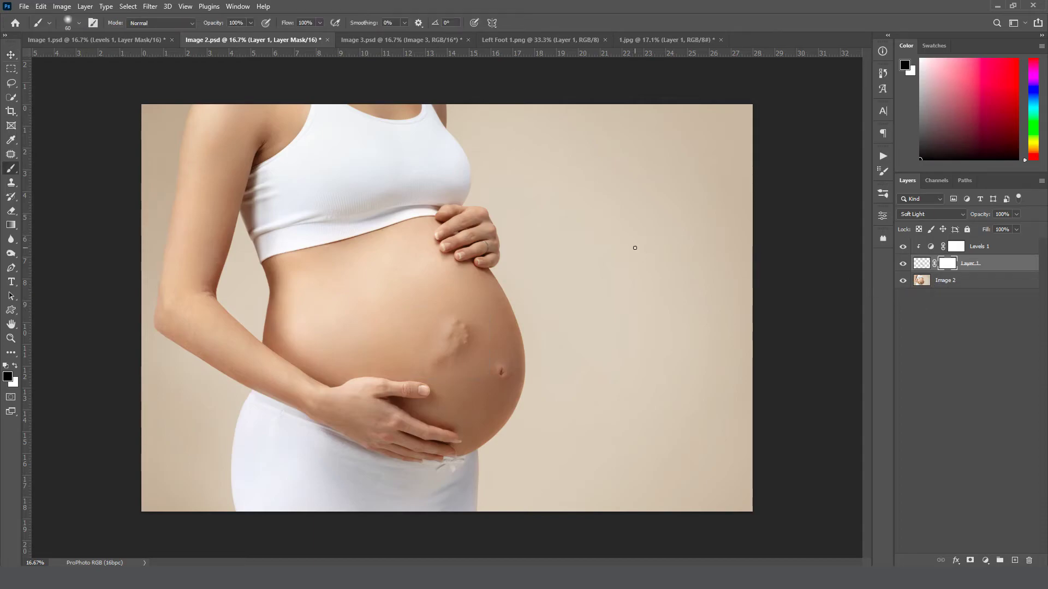
Set the soft round brush to a size of 500 px for painting on the footprint mask
key(bracketright)
key(bracketright)
key(bracketright)
key(bracketright)
key(bracketright)
key(bracketright)
key(bracketright)
key(bracketright)
key(bracketright)
key(bracketright)
key(bracketright)
key(bracketright)
key(bracketright)
key(bracketright)
key(bracketleft)
key(bracketleft)
key(bracketleft)
key(bracketright)
key(bracketright)
key(bracketright)
alt+right_click(560, 258)
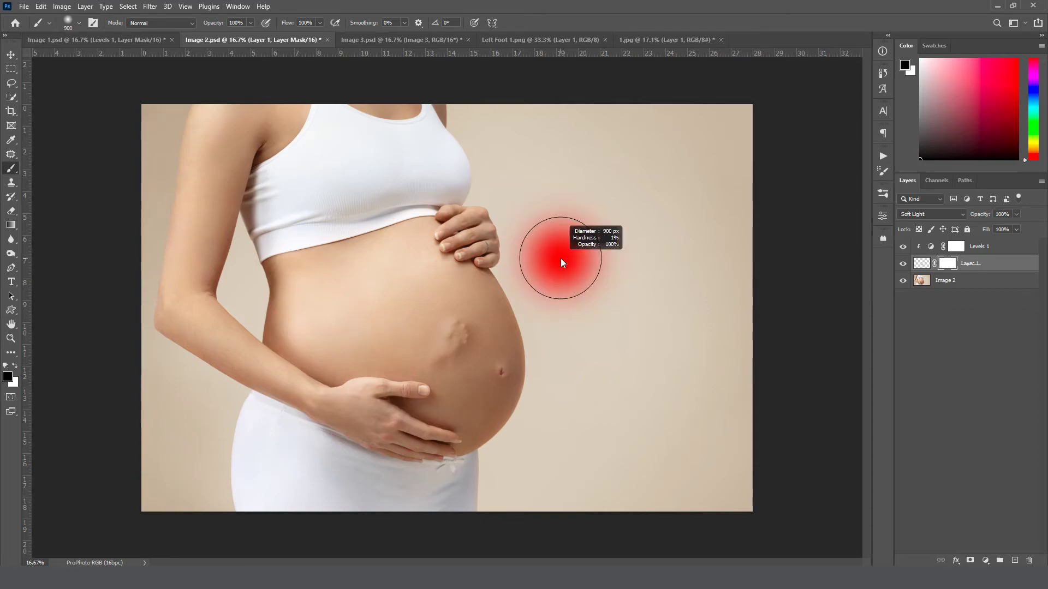
mouse_move(560, 259)
mouse_down()
mouse_move(535, 257)
mouse_move(576, 259)
mouse_move(525, 257)
mouse_move(577, 260)
mouse_move(542, 259)
mouse_move(565, 258)
mouse_up()
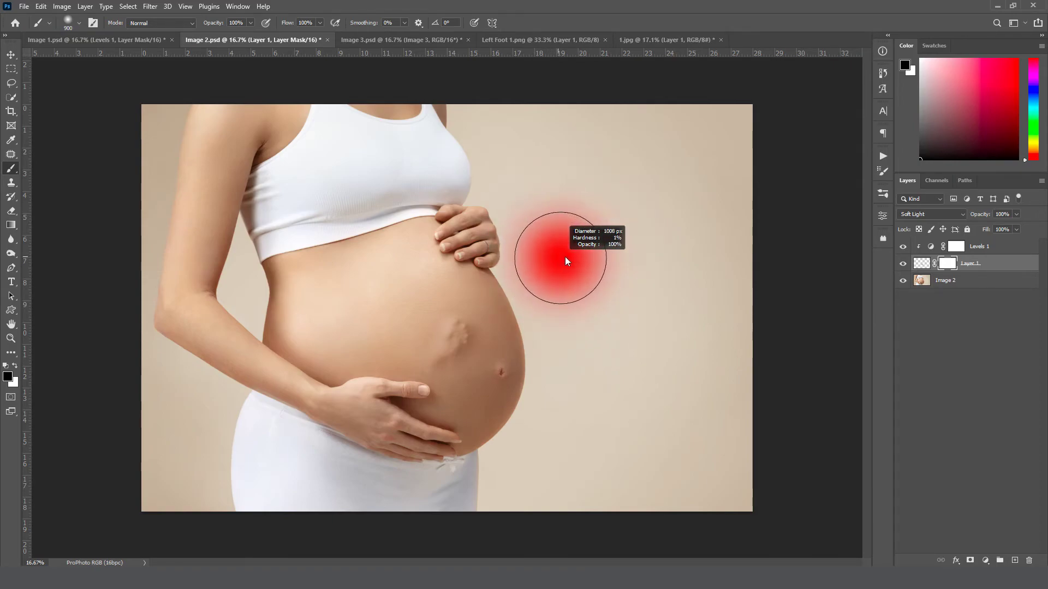
mouse_move(567, 210)
mouse_down()
mouse_move(589, 325)
mouse_move(568, 224)
mouse_move(572, 178)
mouse_move(590, 316)
mouse_move(564, 120)
mouse_up()
key(bracketleft)
key(bracketleft)
key(bracketleft)
key(bracketleft)
key(bracketleft)
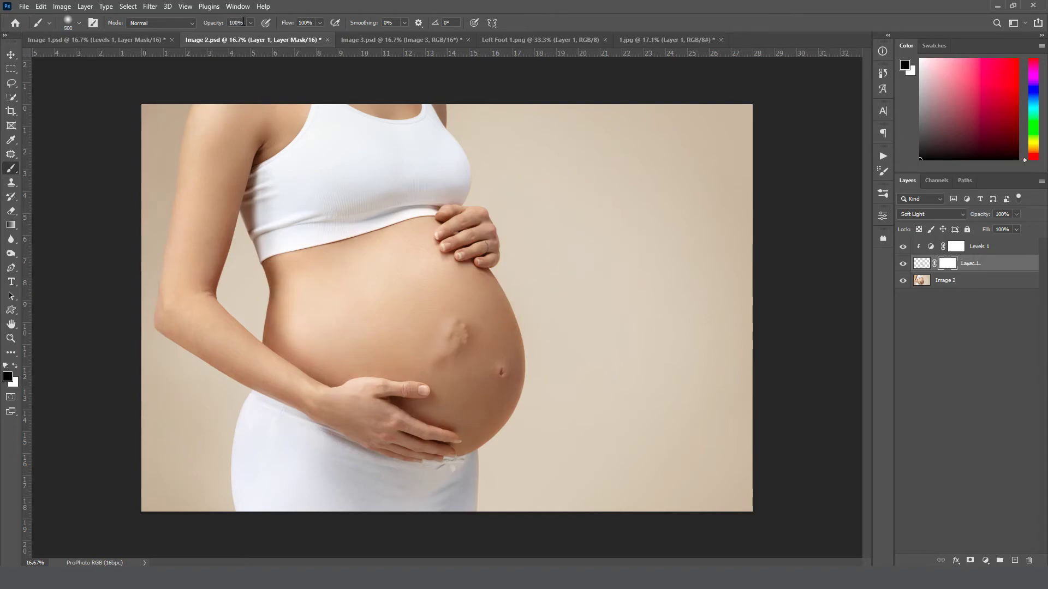
Fade the footprint by painting black on its mask at 50% brush opacity, and partly restore it with white
click(245, 22)
text(50)
key(Return)
click(461, 338)
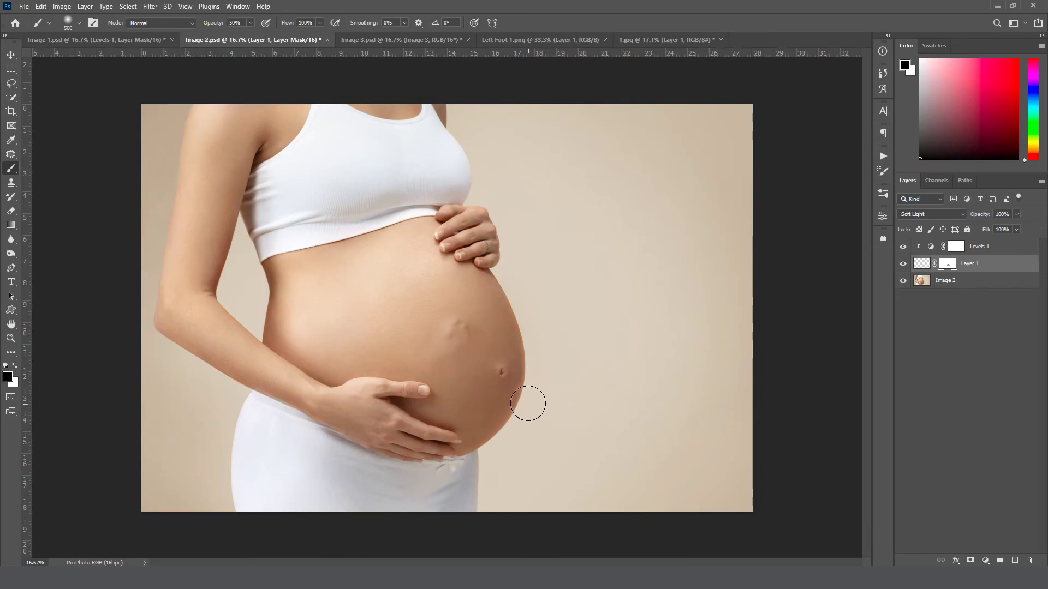
key(x)
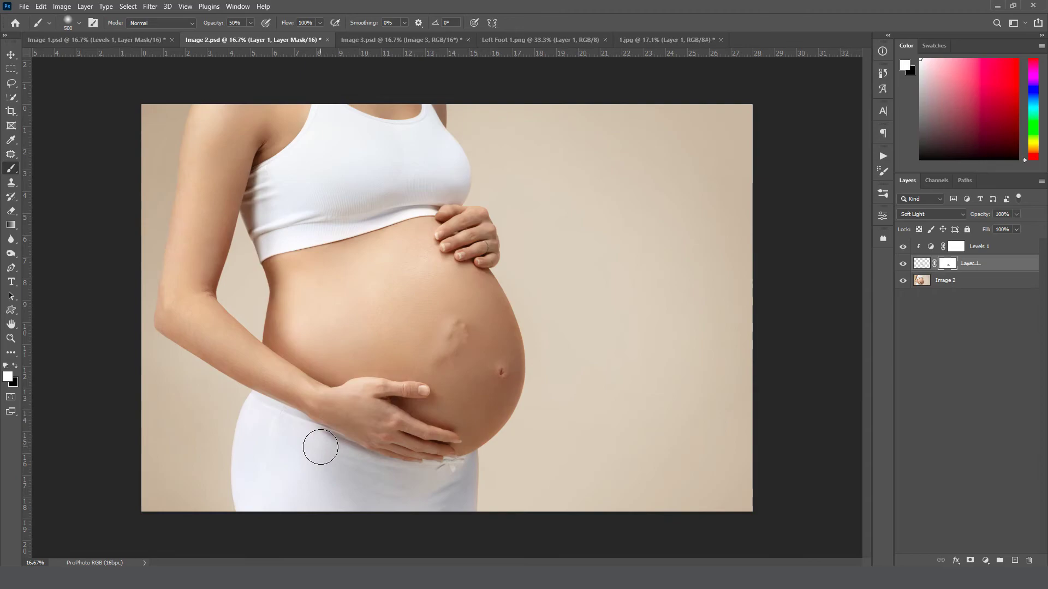
key(x)
Duplicate the footprint layer from Left Foot 1.png into Image 3.psd, accepting the colour profile conversion
click(367, 40)
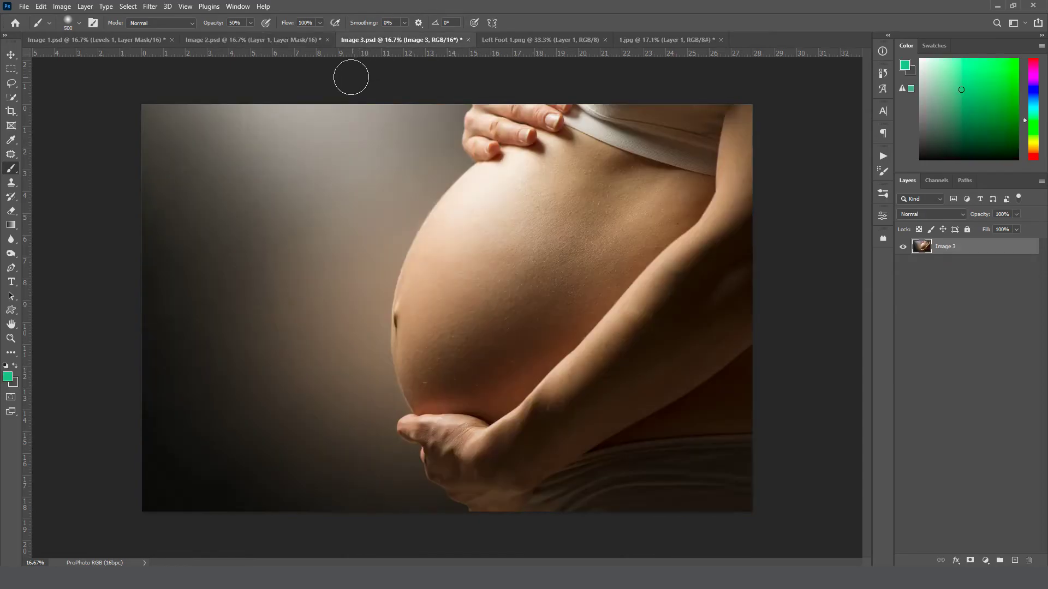
click(530, 40)
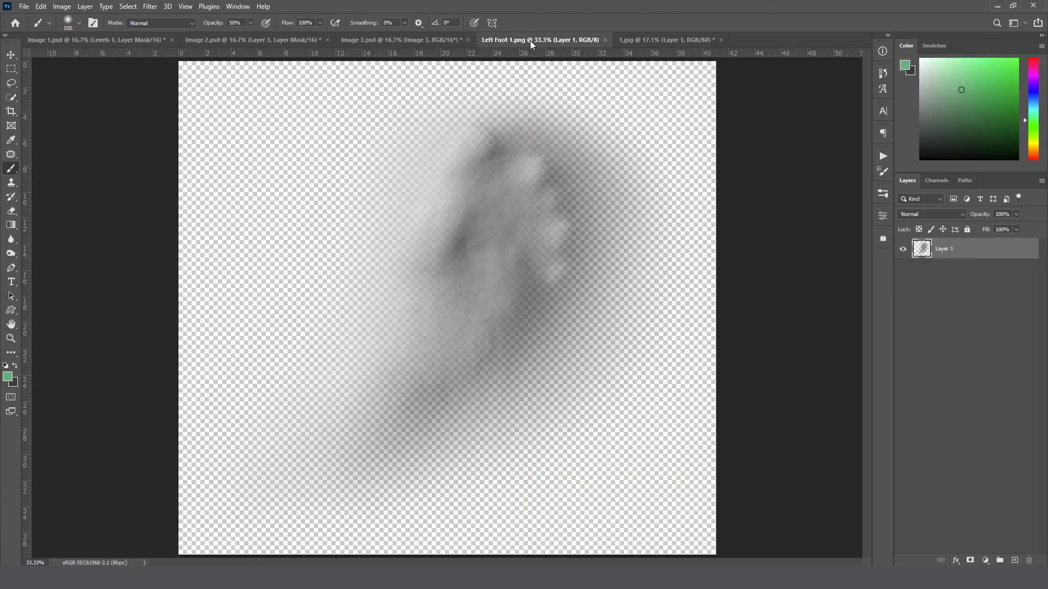
right_click(970, 249)
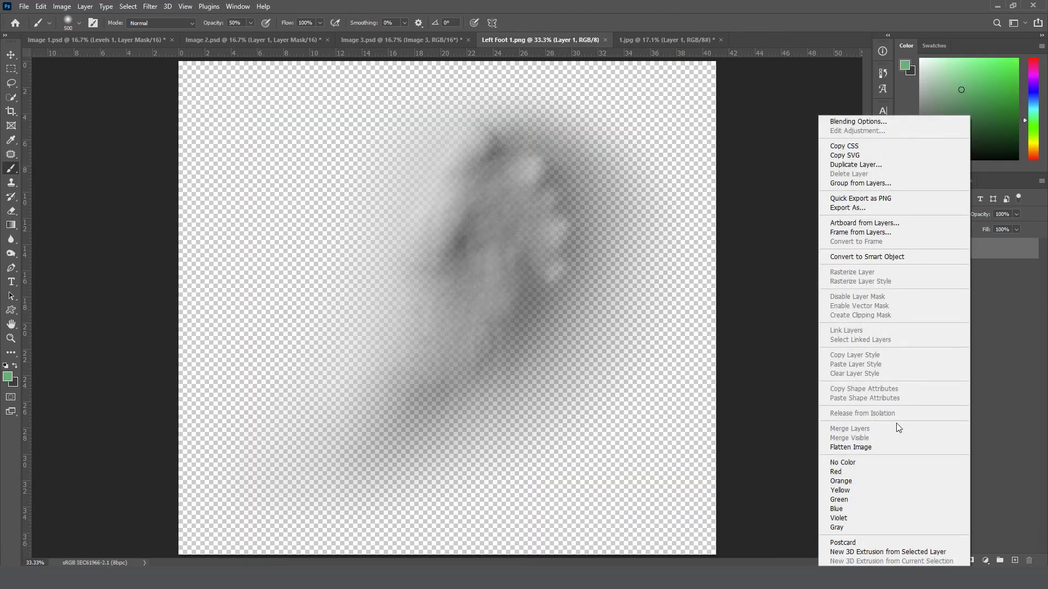
click(867, 165)
click(501, 296)
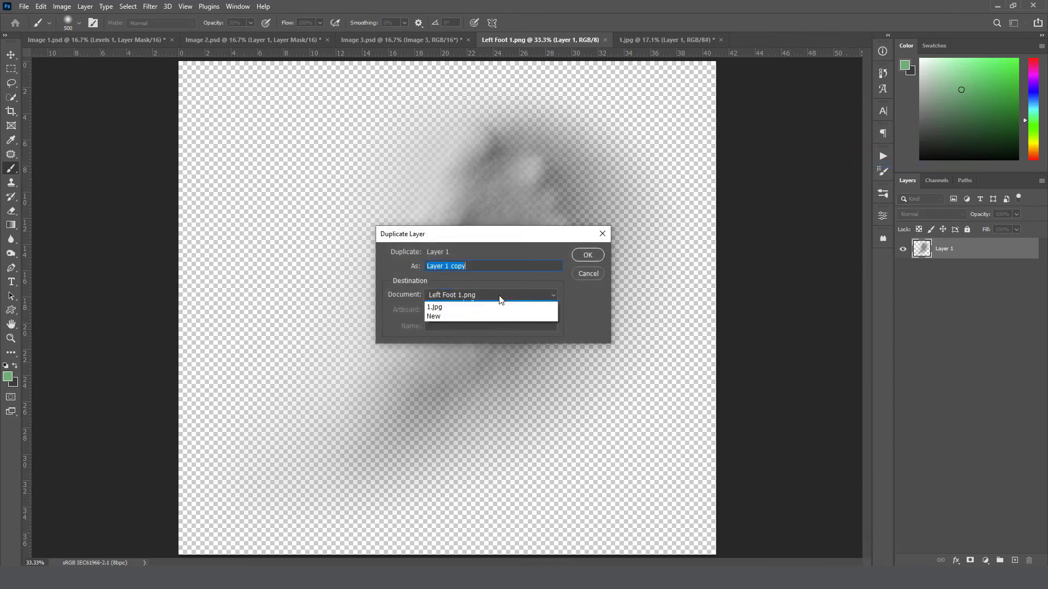
click(518, 321)
click(580, 254)
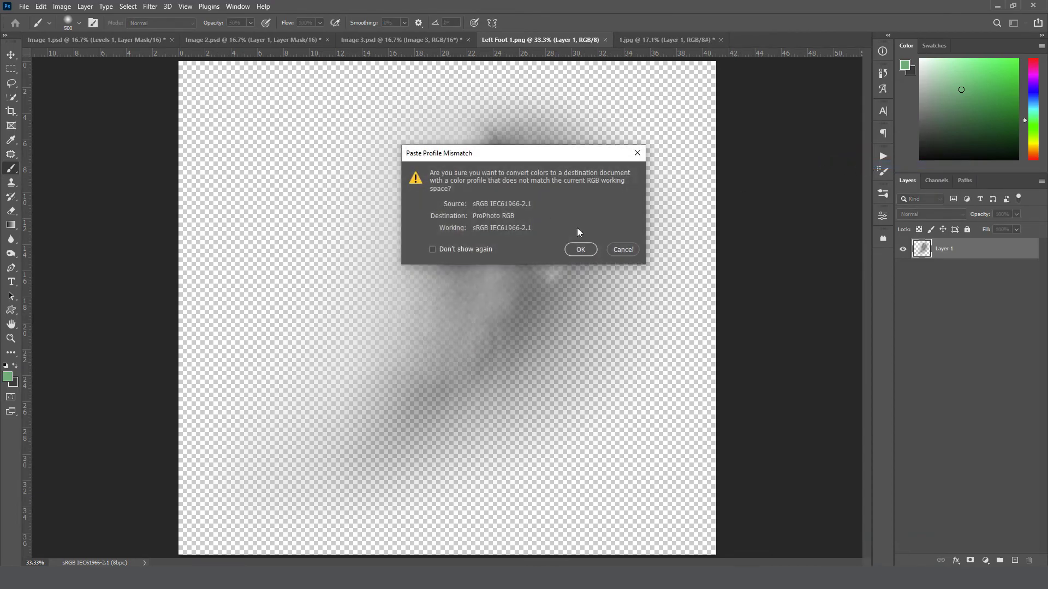
click(579, 247)
click(416, 43)
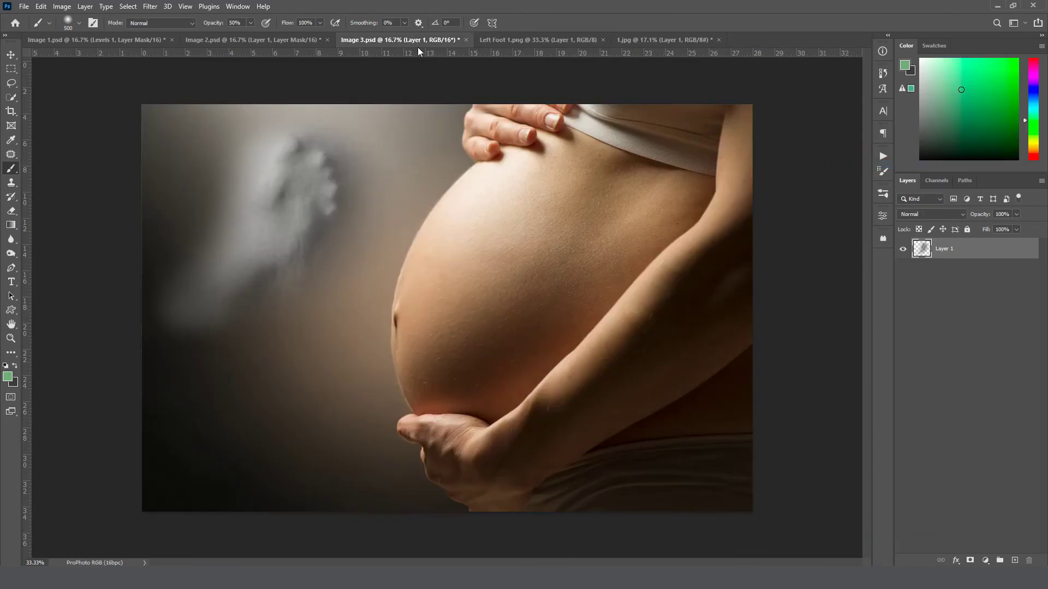
Move the copied footprint onto the belly in Image 3.psd, scaled to 46.72% and rotated about 4.5 degrees
click(11, 56)
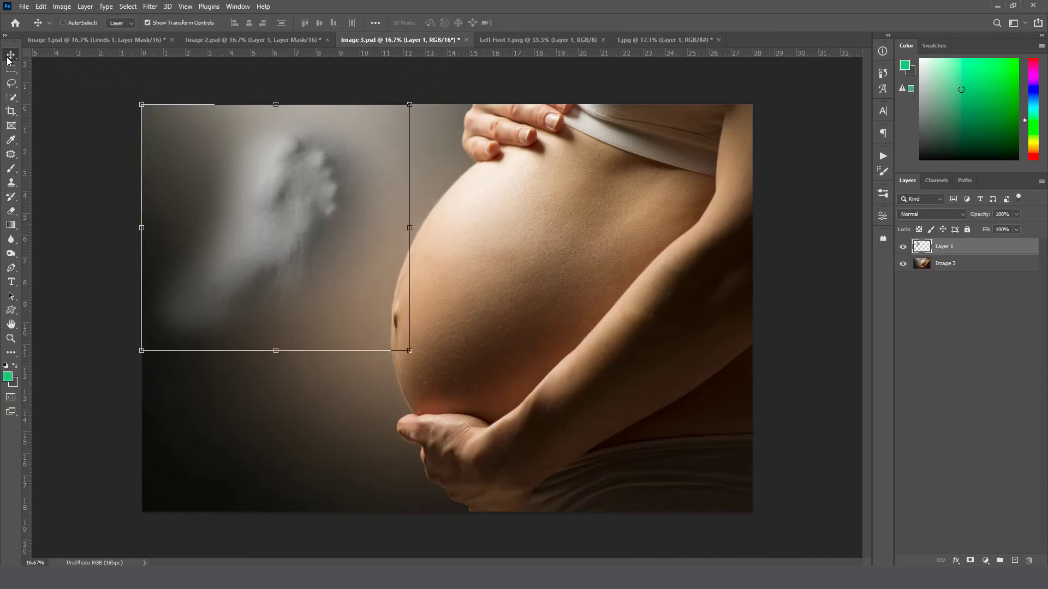
drag(299, 206, 557, 264)
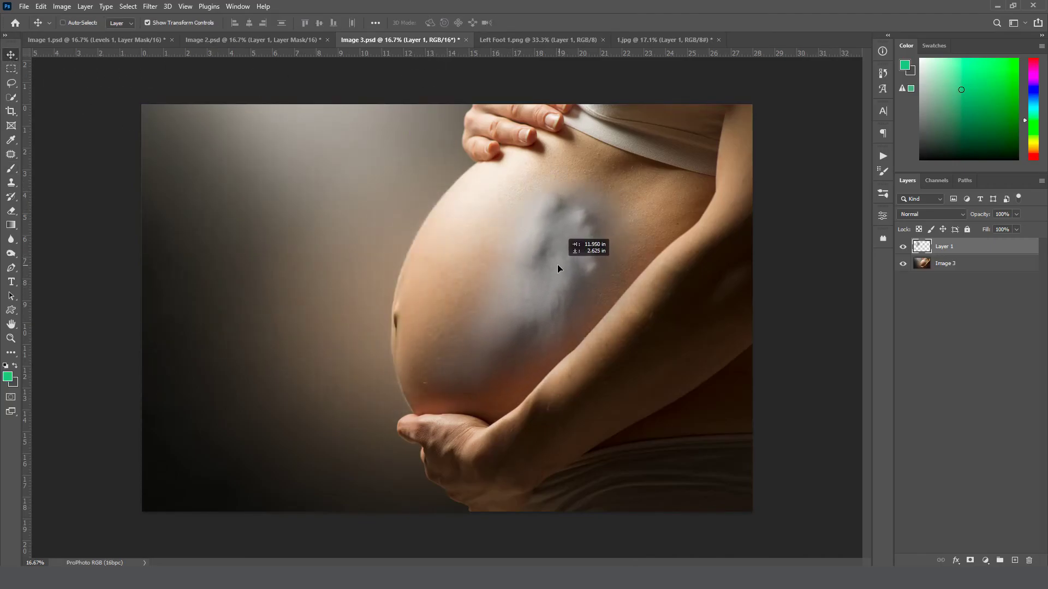
drag(670, 164, 486, 330)
drag(459, 372, 504, 318)
drag(448, 355, 400, 398)
drag(464, 338, 450, 329)
drag(518, 277, 521, 249)
drag(476, 316, 499, 280)
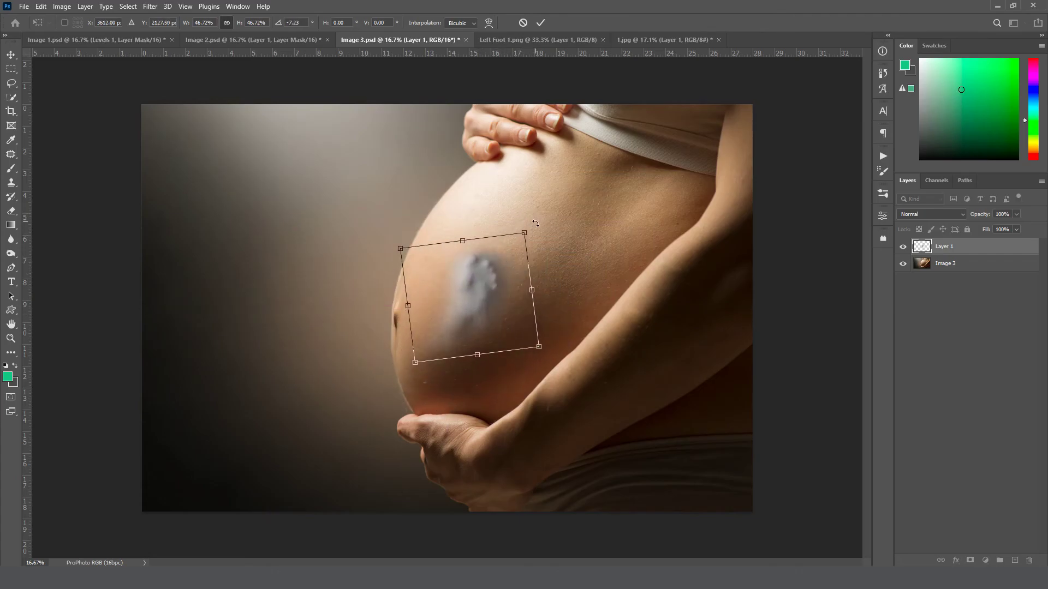
drag(597, 234, 506, 260)
drag(551, 200, 568, 216)
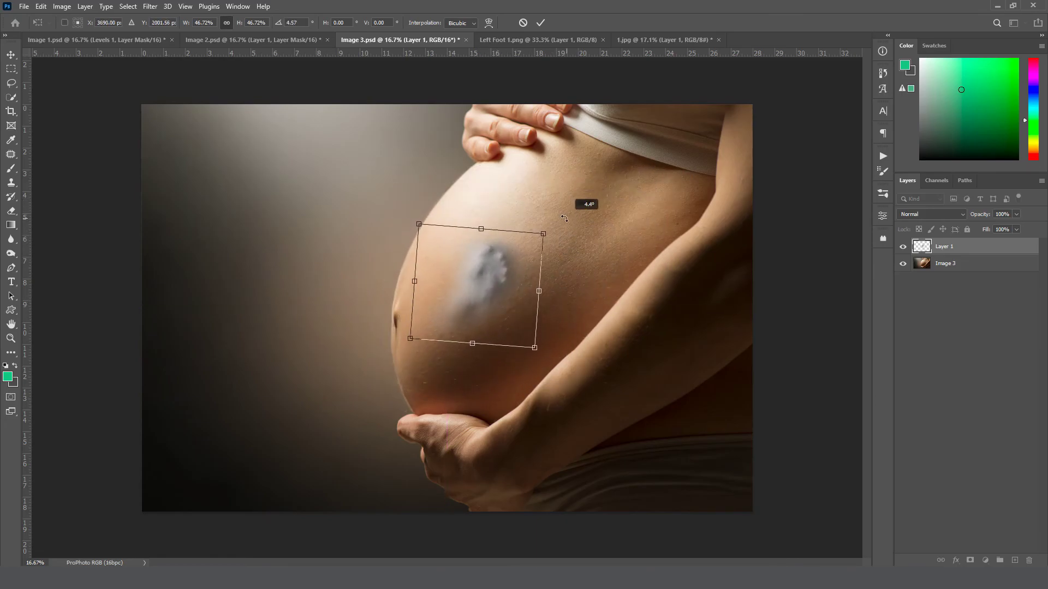
Set the footprint layer in Image 3.psd to Soft Light and move it slightly down toward the navel
click(931, 214)
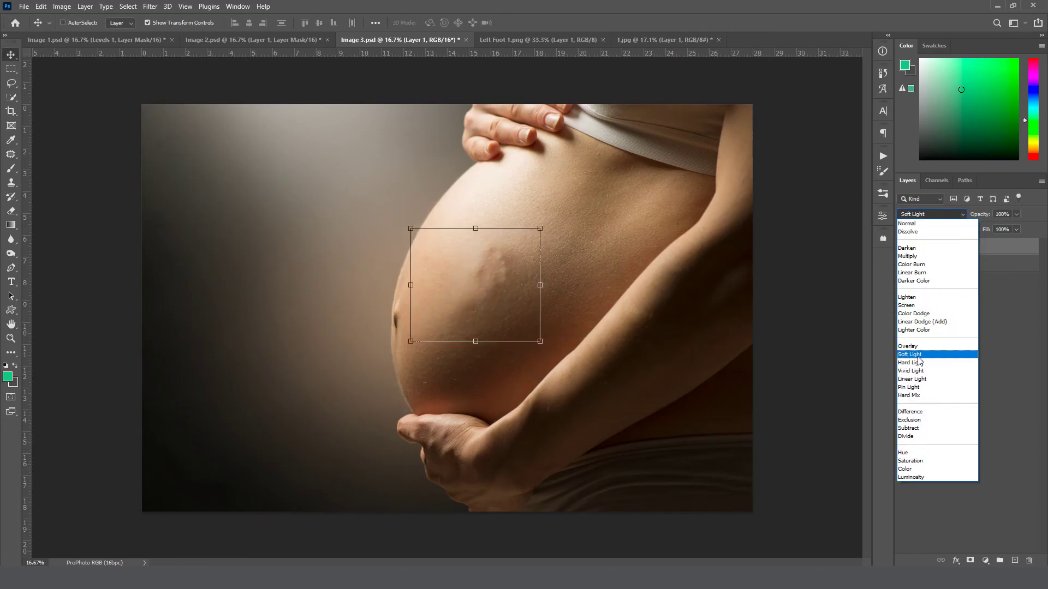
click(916, 354)
drag(494, 283, 486, 296)
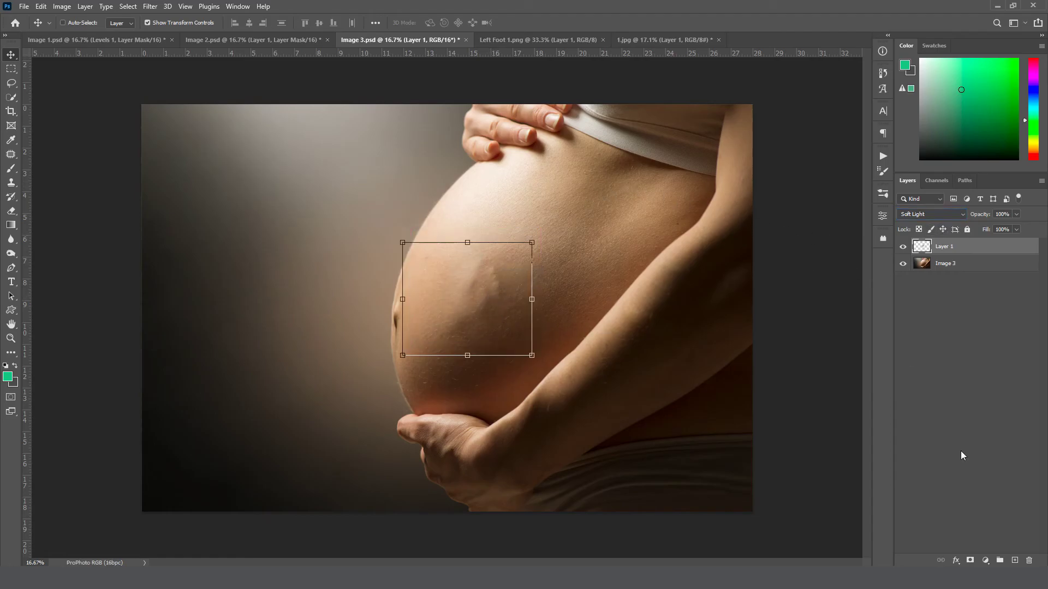
Add a Levels adjustment layer in Image 3.psd and clip it to the footprint layer
click(985, 561)
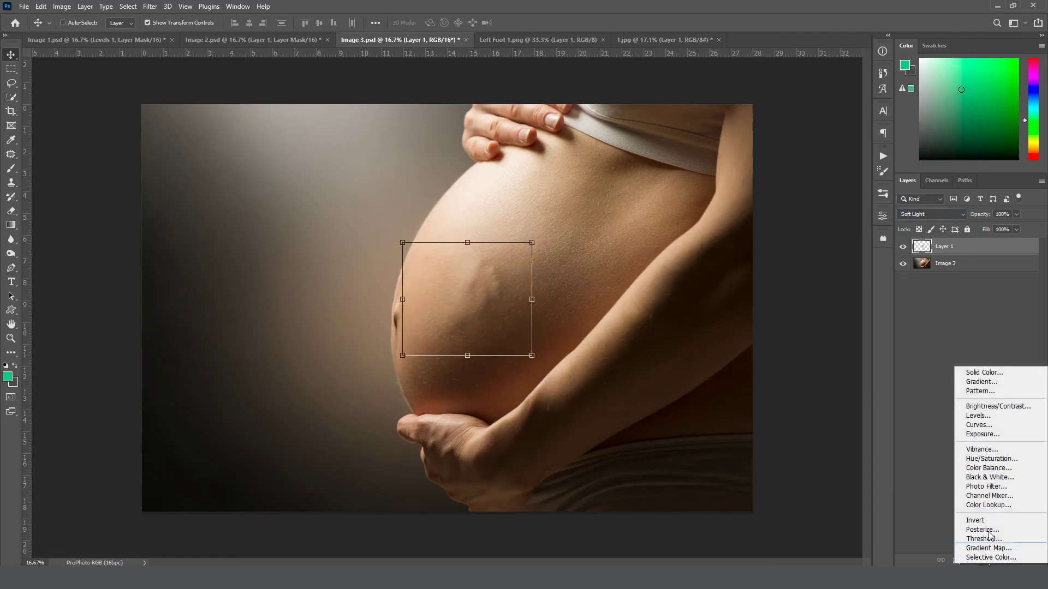
click(992, 417)
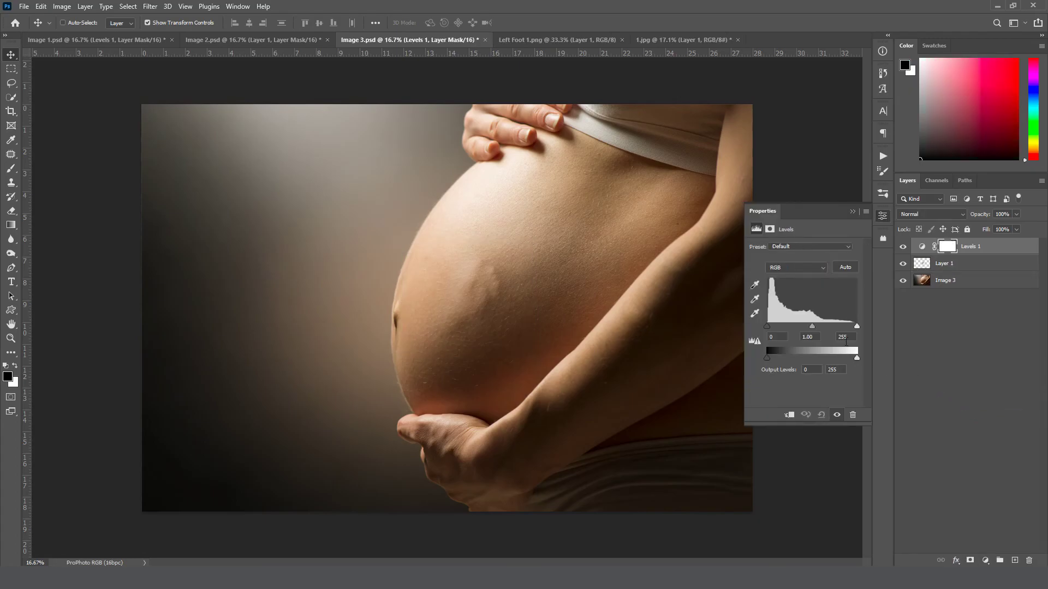
click(790, 416)
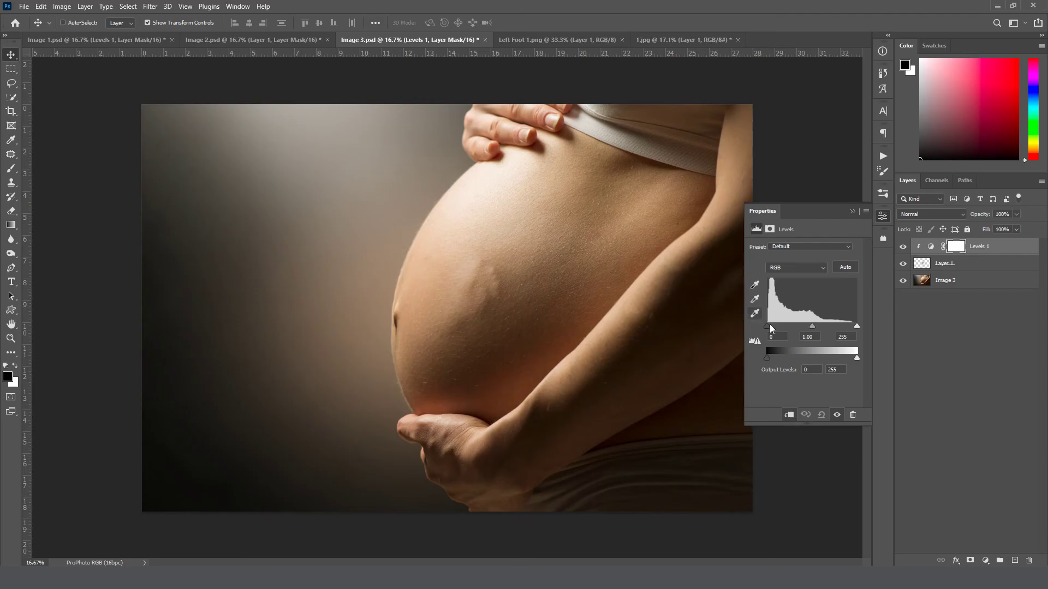
Strengthen the footprint's contrast in the clipped Levels, raising the black input past 40 and lowering the white input to about 219
drag(767, 325, 782, 329)
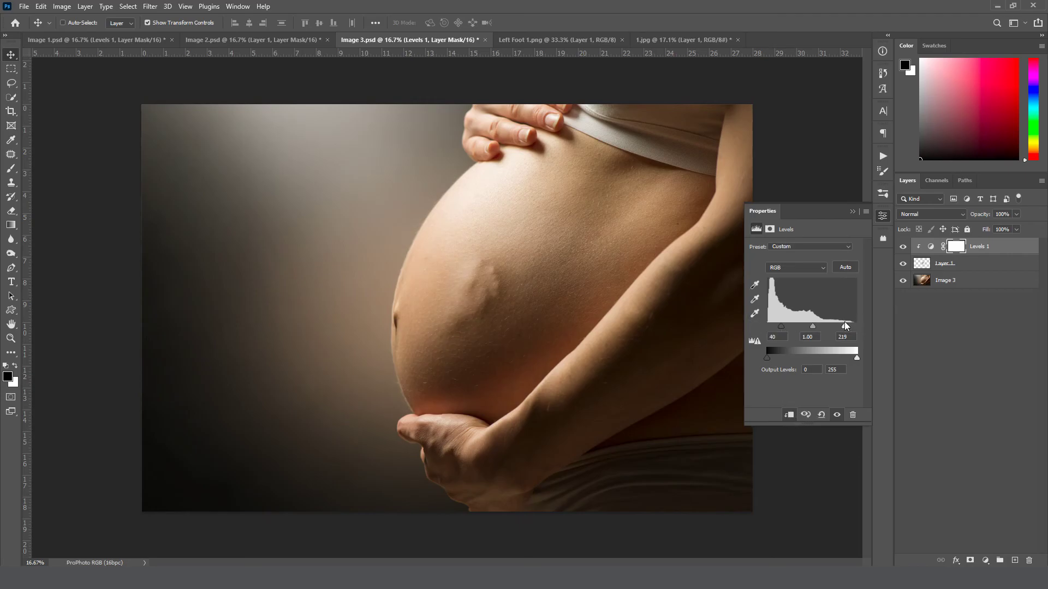
drag(781, 326, 787, 332)
click(852, 211)
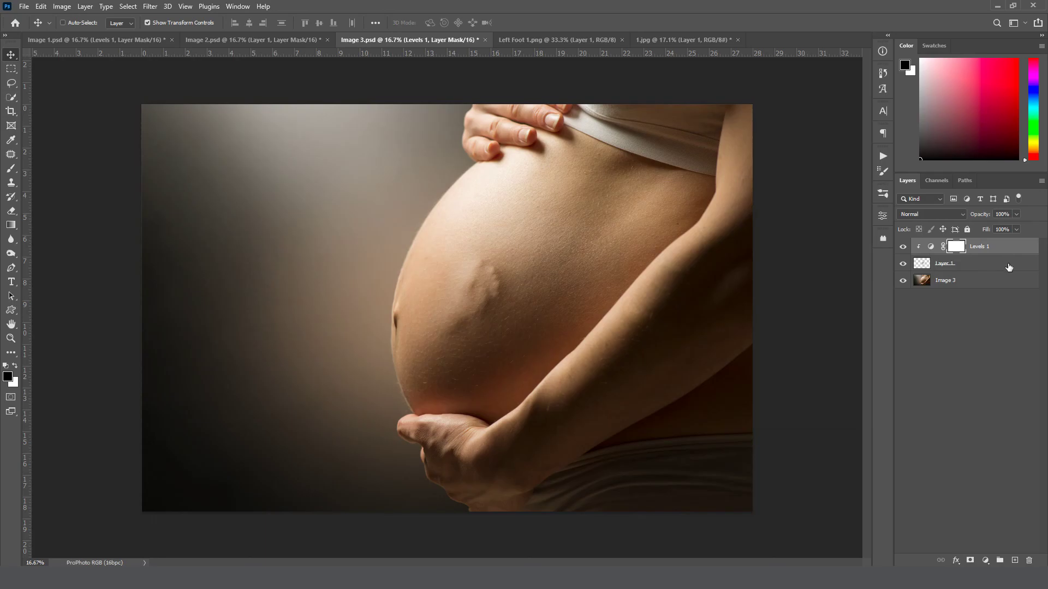